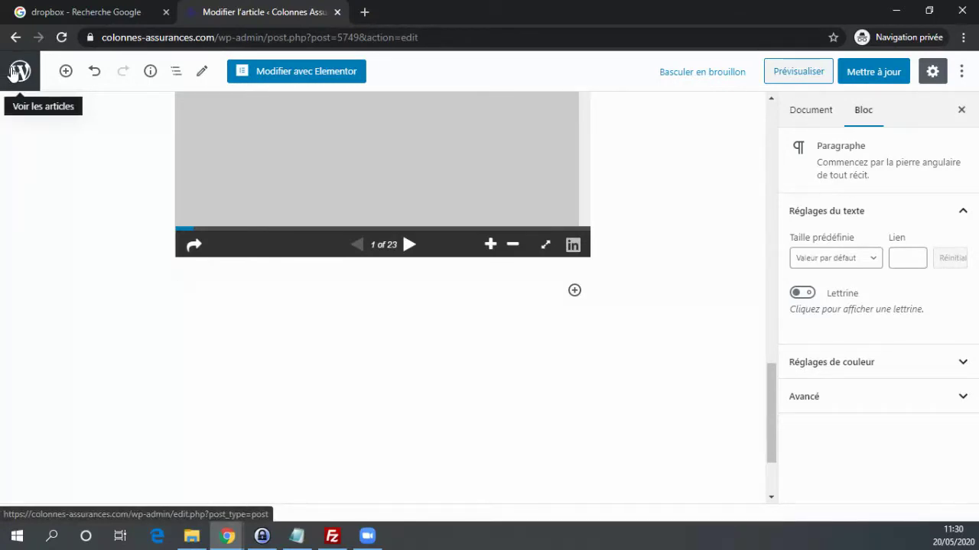
Leave the current article without saving its changes and return to the list of all articles.
left_click(18, 73)
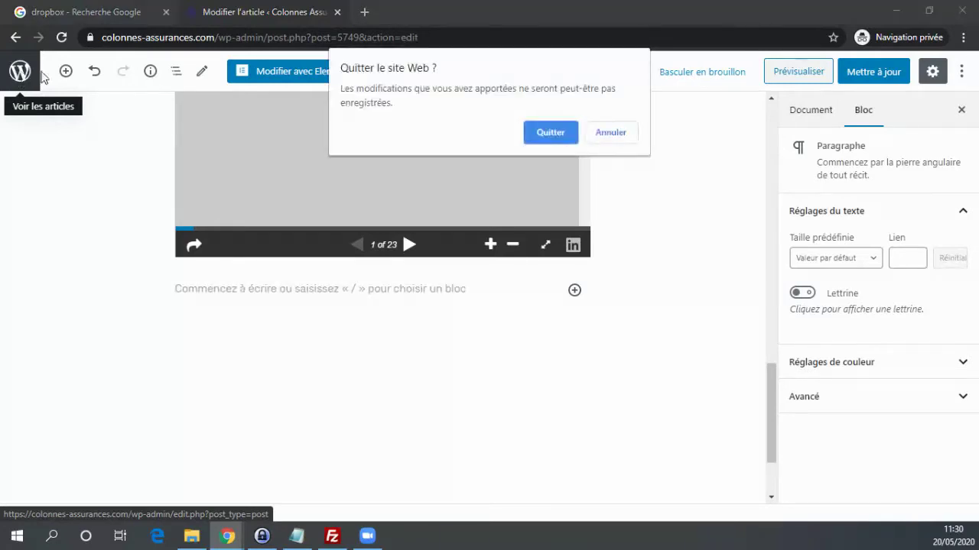
left_click(530, 131)
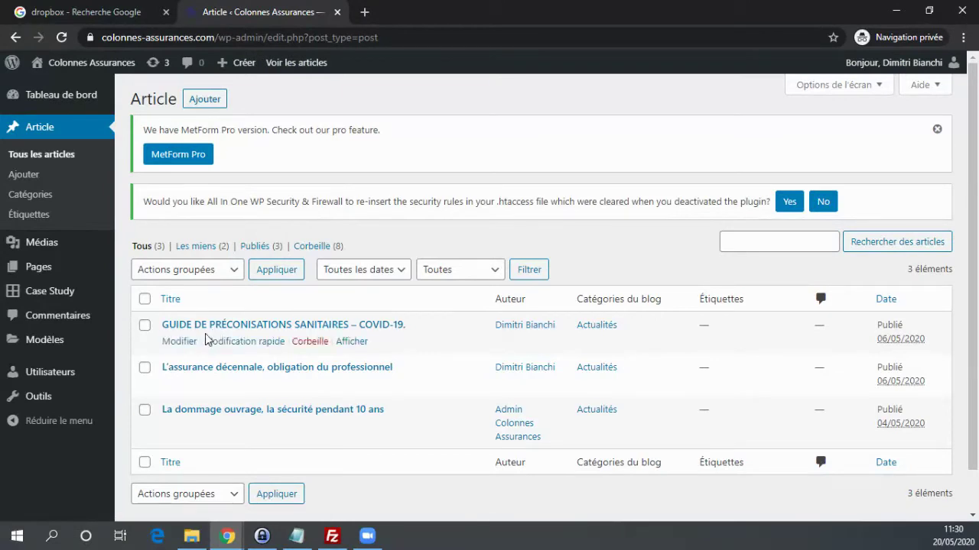
scroll(230, 339, "down", 1)
scroll(256, 337, "up", 1)
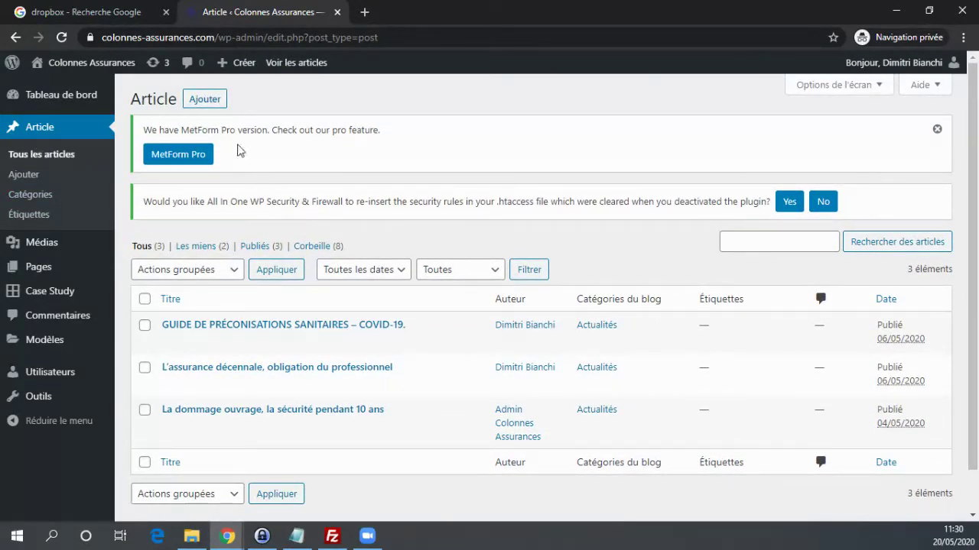
Start a new article and look through the block types available for its content.
left_click(203, 98)
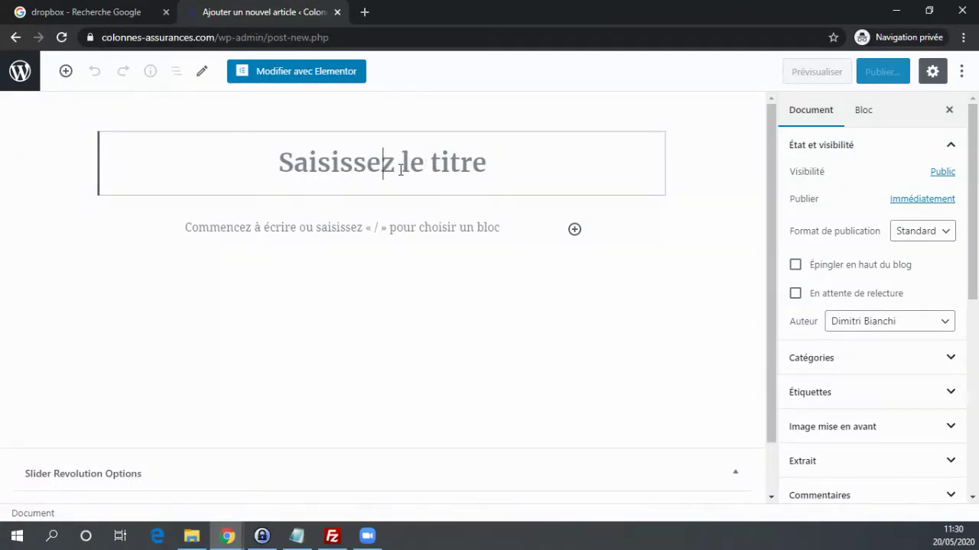
left_click(401, 226)
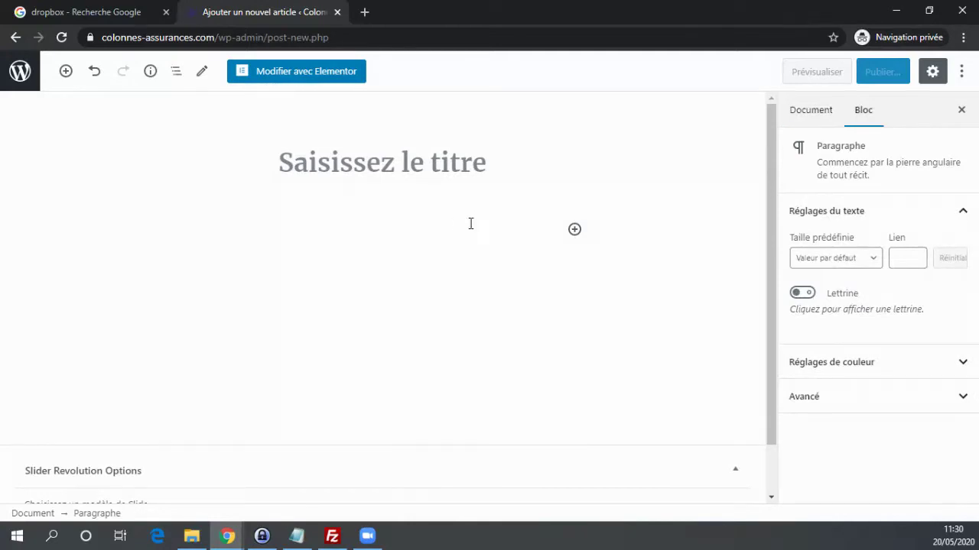
left_click(574, 229)
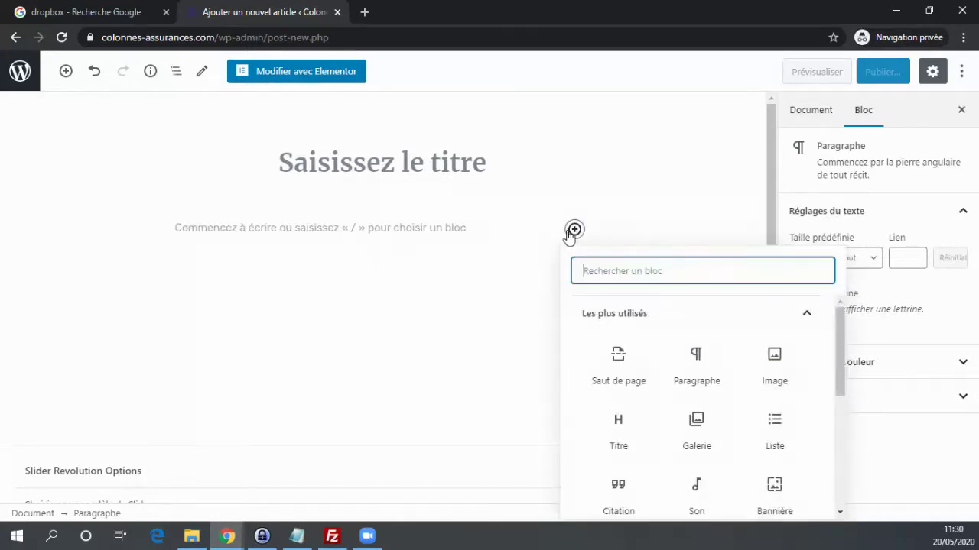
scroll(705, 343, "down", 1)
scroll(700, 343, "up", 1)
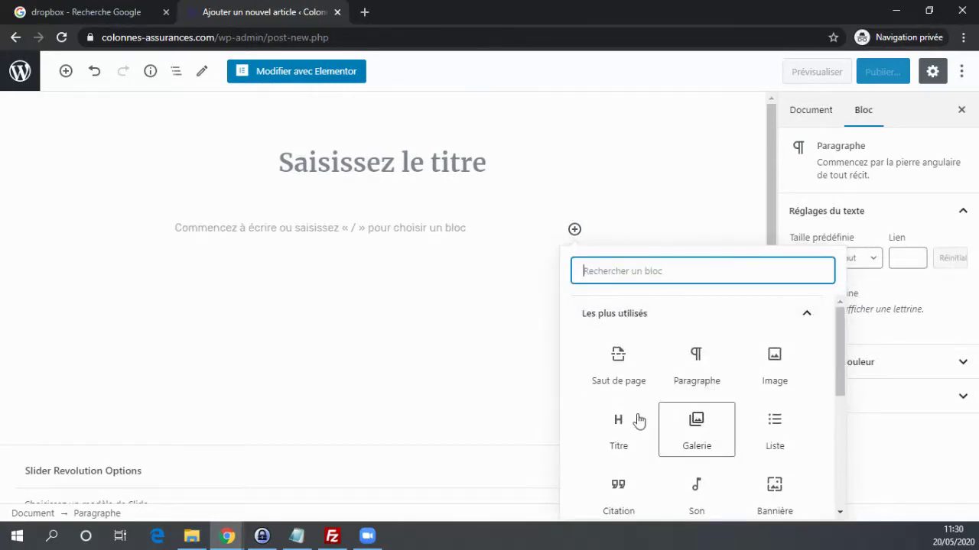
left_click(467, 225)
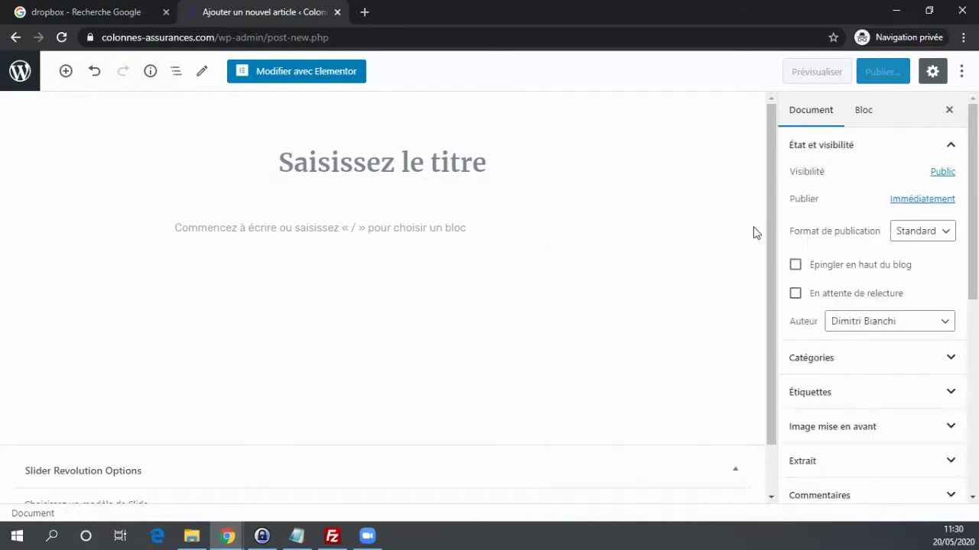
Examine the new article's document settings, including visibility, the category choices and the featured image option.
scroll(755, 282, "down", 2)
scroll(600, 304, "up", 1)
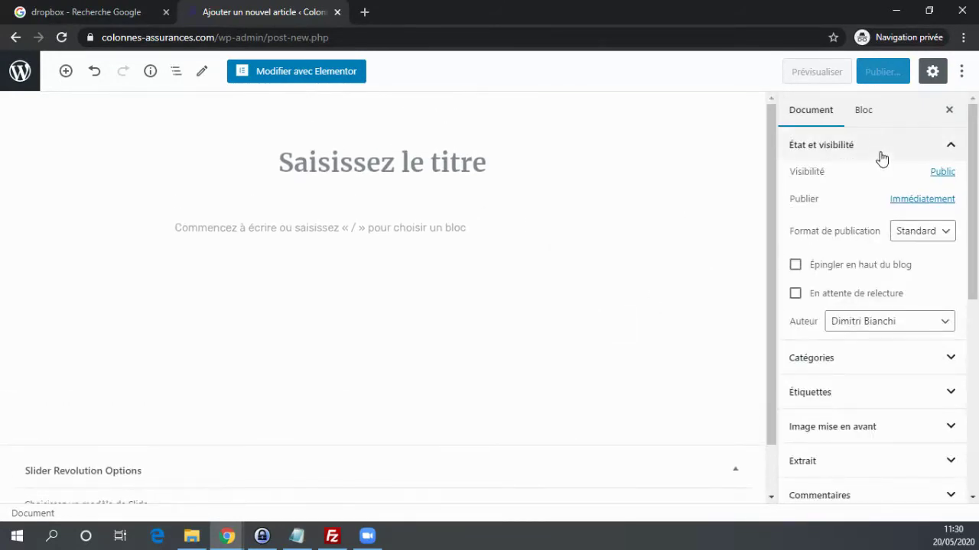
scroll(860, 236, "down", 1)
scroll(849, 227, "down", 1)
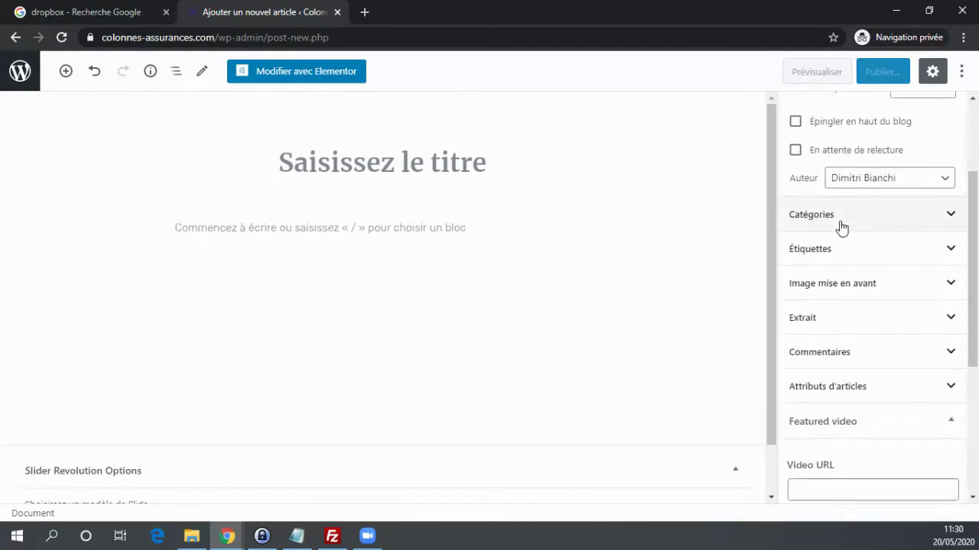
left_click(836, 222)
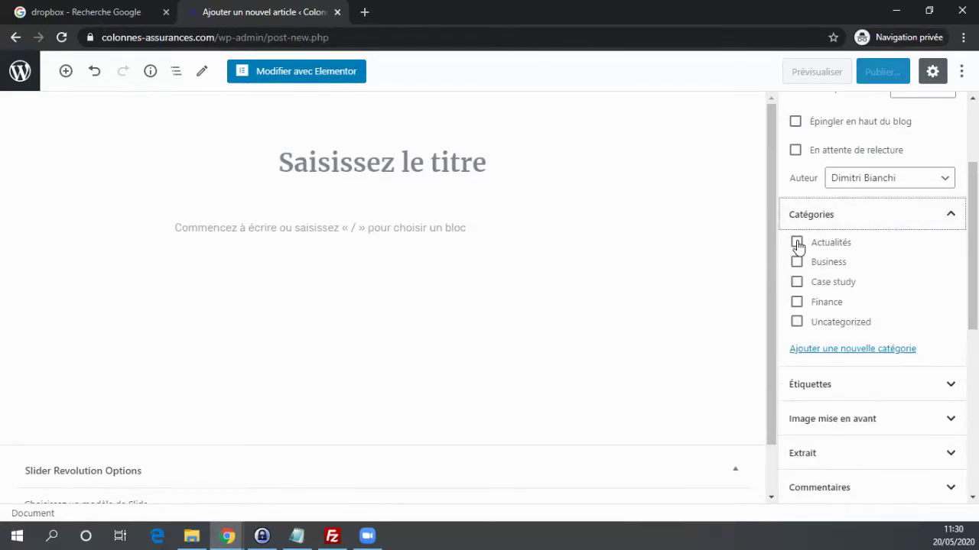
left_click(797, 243)
scroll(856, 222, "down", 3)
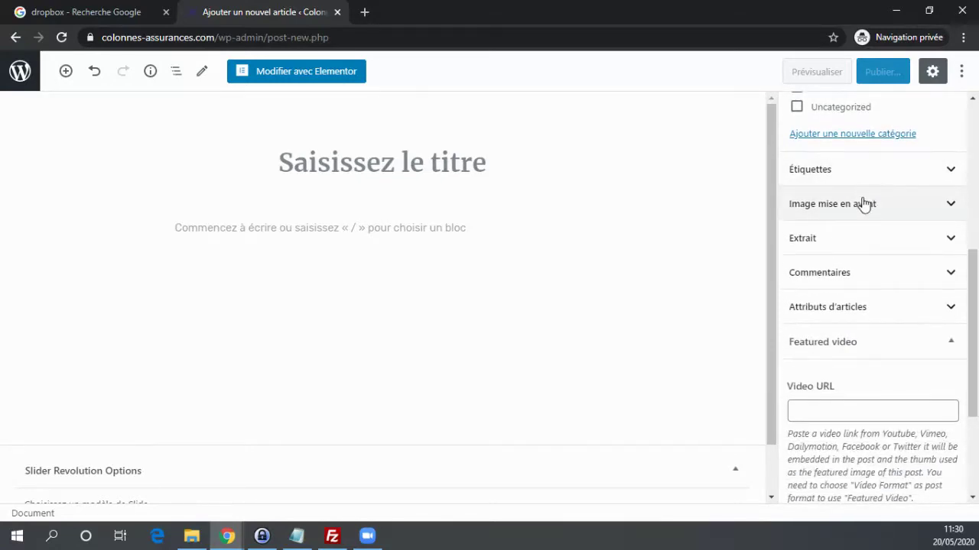
left_click(863, 204)
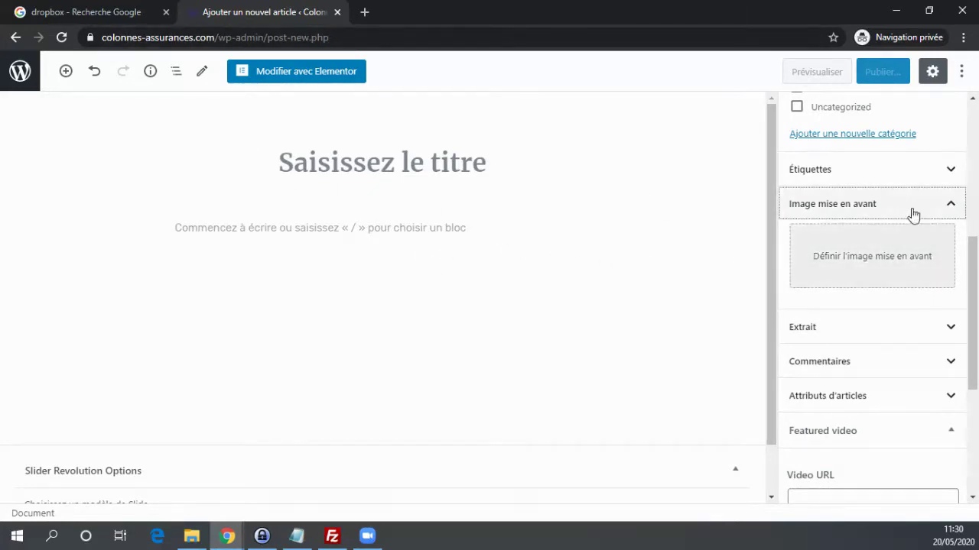
scroll(911, 214, "down", 1)
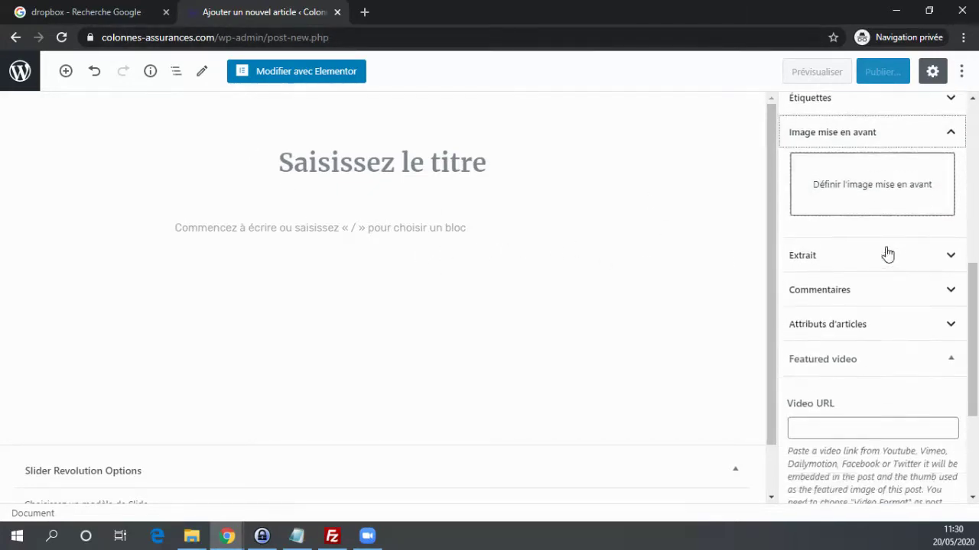
Examine the new article's excerpt, comment, featured video and featured audio settings.
left_click(833, 260)
scroll(841, 258, "down", 1)
scroll(820, 254, "down", 2)
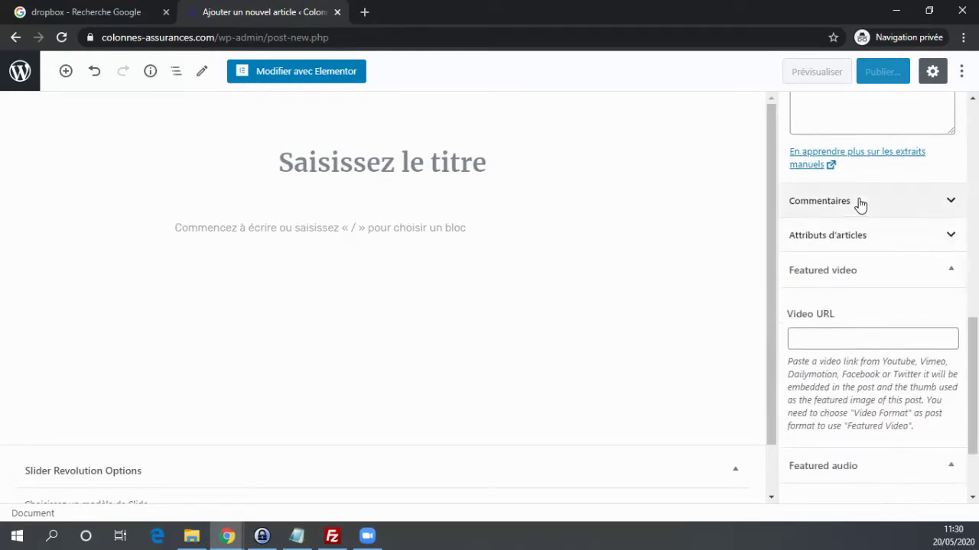
left_click(859, 202)
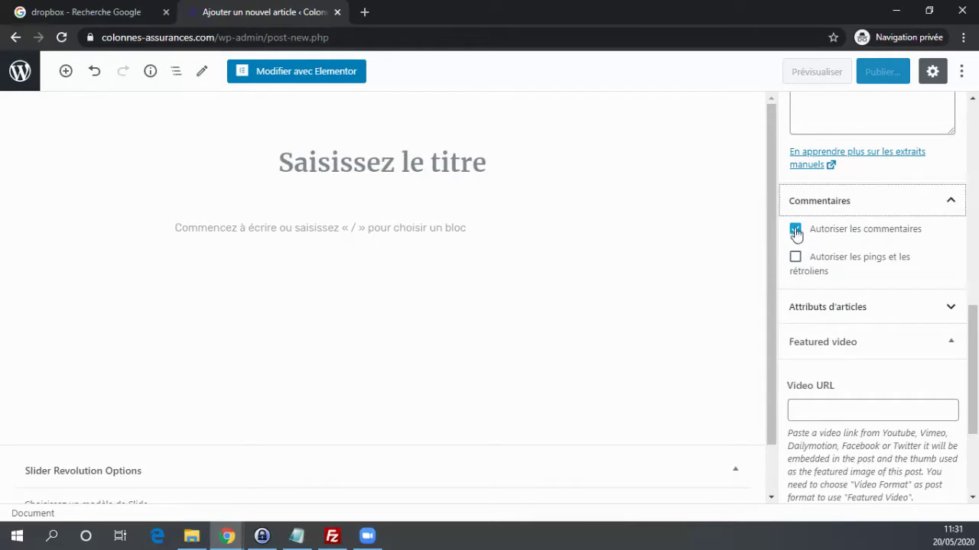
left_click(837, 201)
scroll(810, 229, "down", 1)
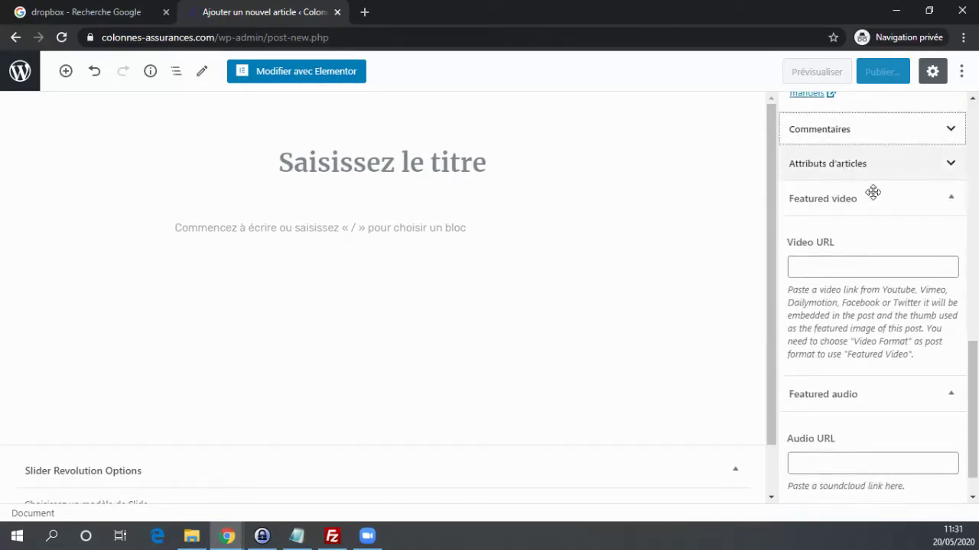
scroll(871, 197, "down", 1)
scroll(878, 379, "up", 10)
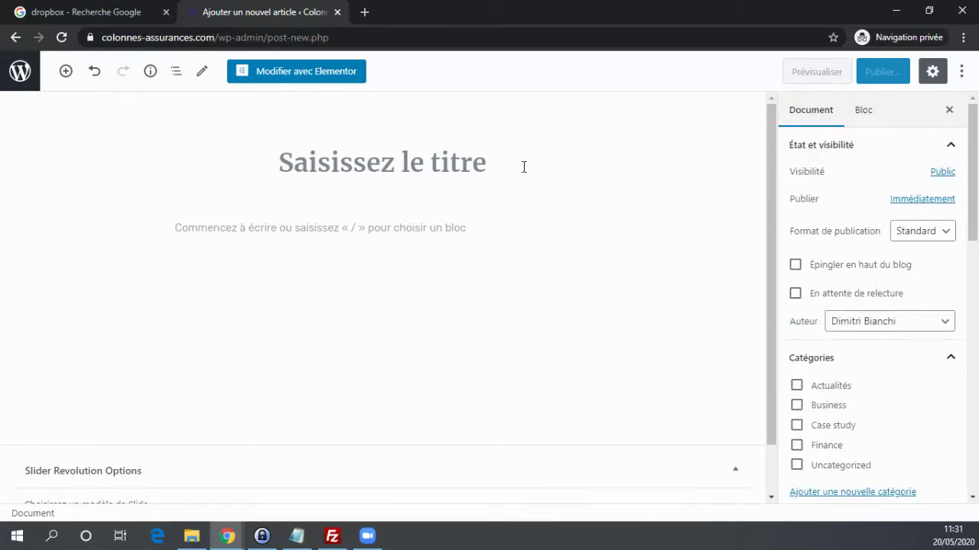
scroll(277, 270, "down", 1)
scroll(337, 271, "up", 1)
Leave the new article without saving it and open the list of all pages.
left_click(23, 78)
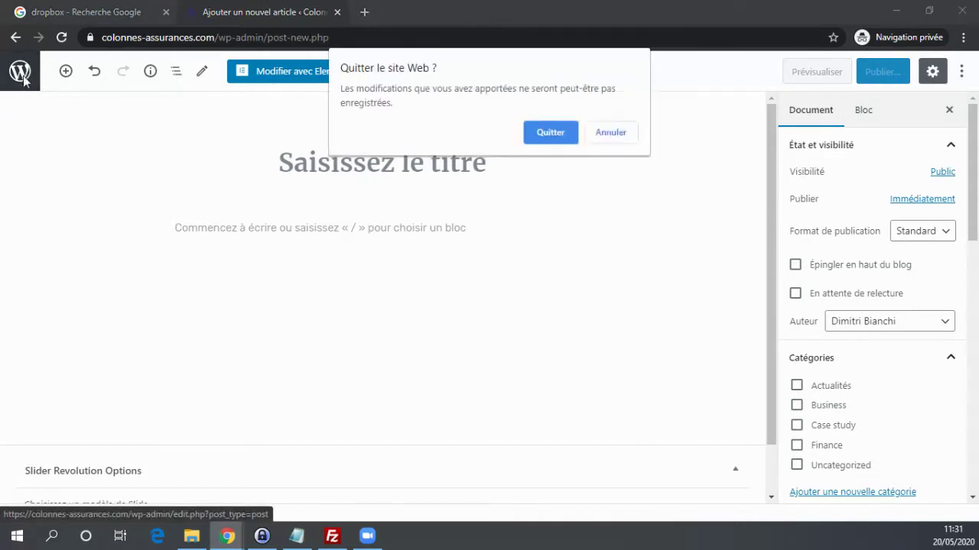
left_click(548, 132)
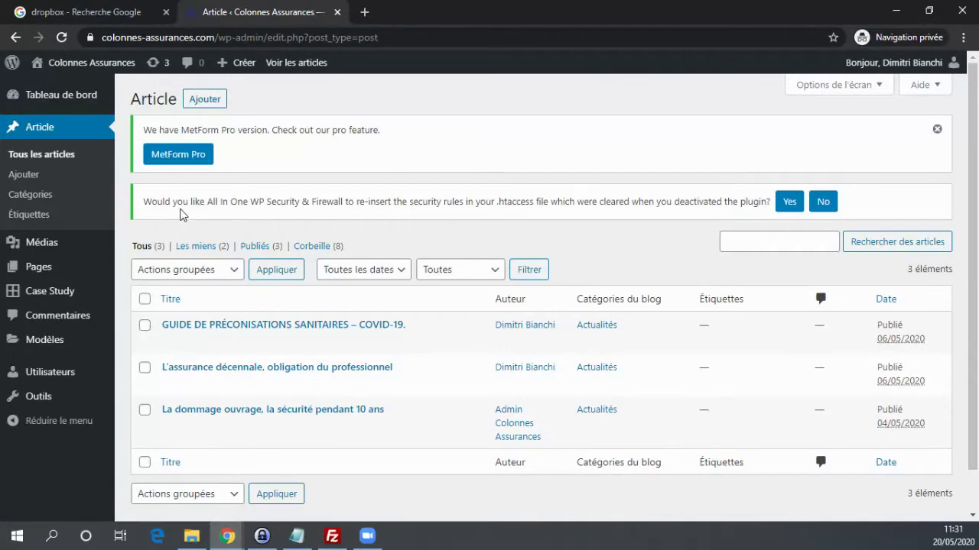
mouse_move(104, 251)
scroll(104, 252, "down", 1)
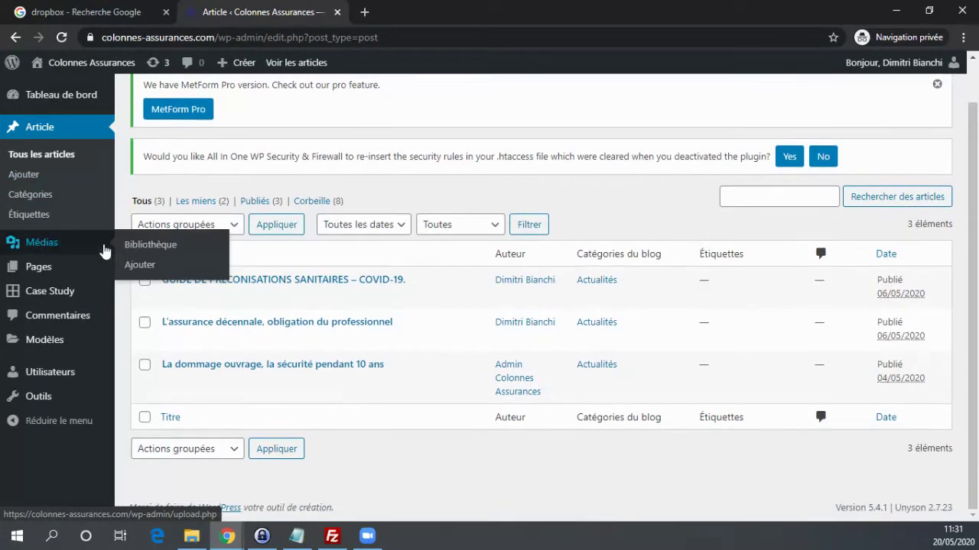
mouse_move(45, 281)
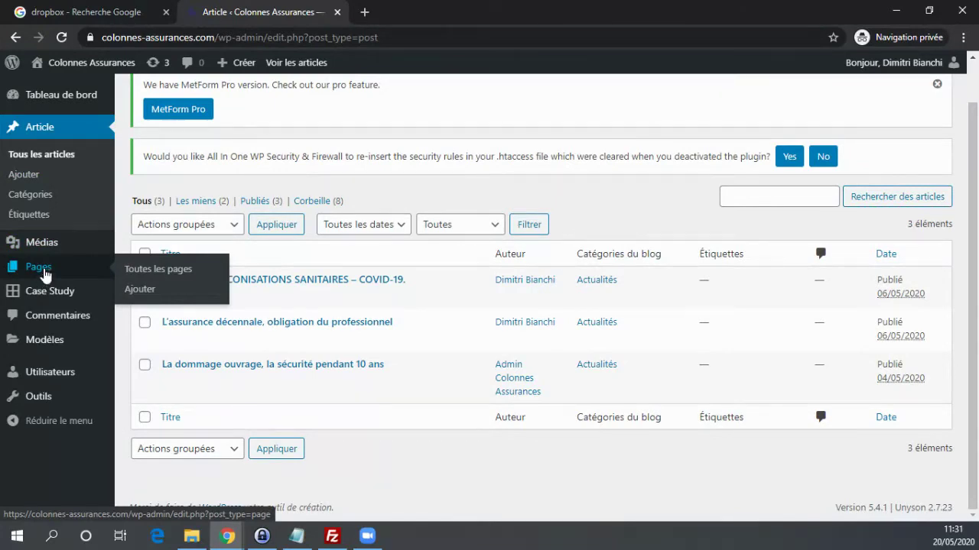
left_click(45, 274)
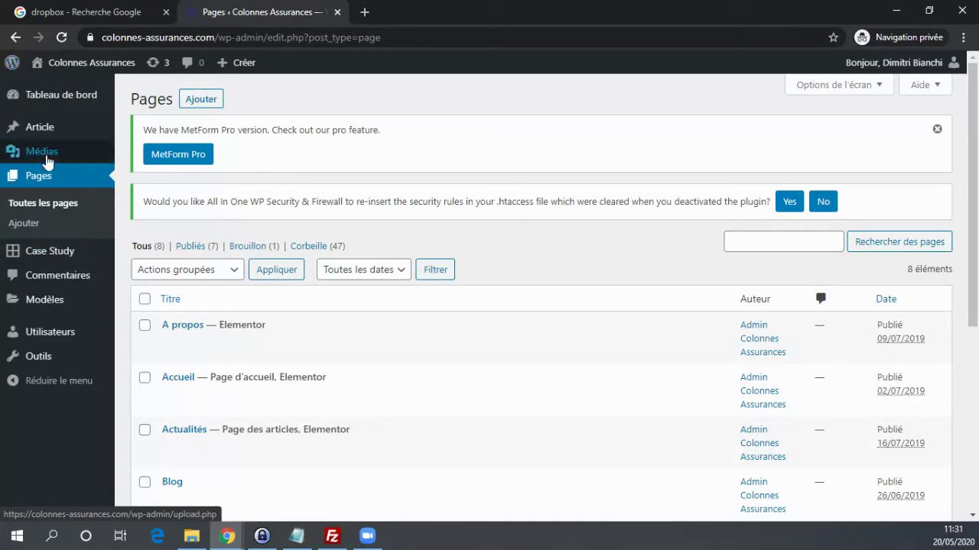
Look through the site's pages and open the "A propos" page for editing with Elementor.
scroll(239, 180, "down", 1)
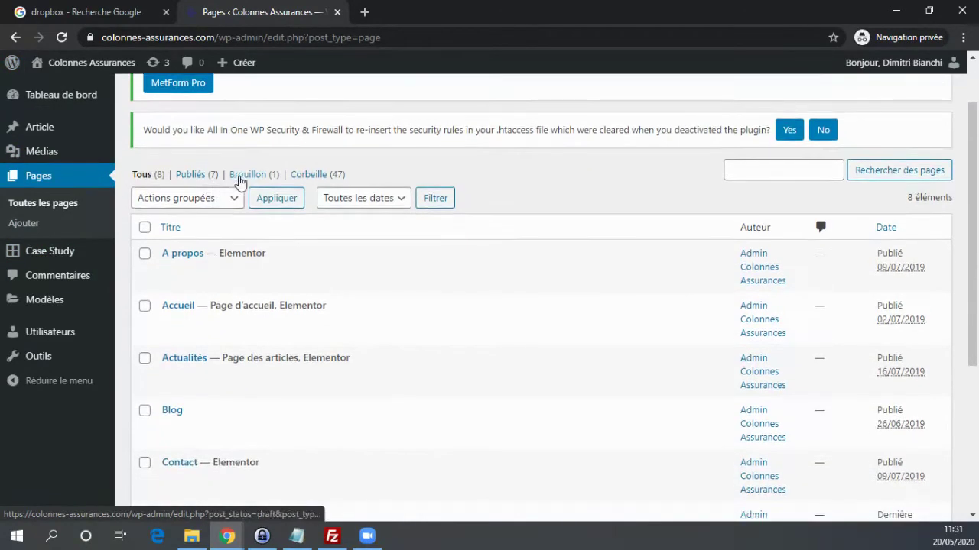
scroll(239, 180, "down", 1)
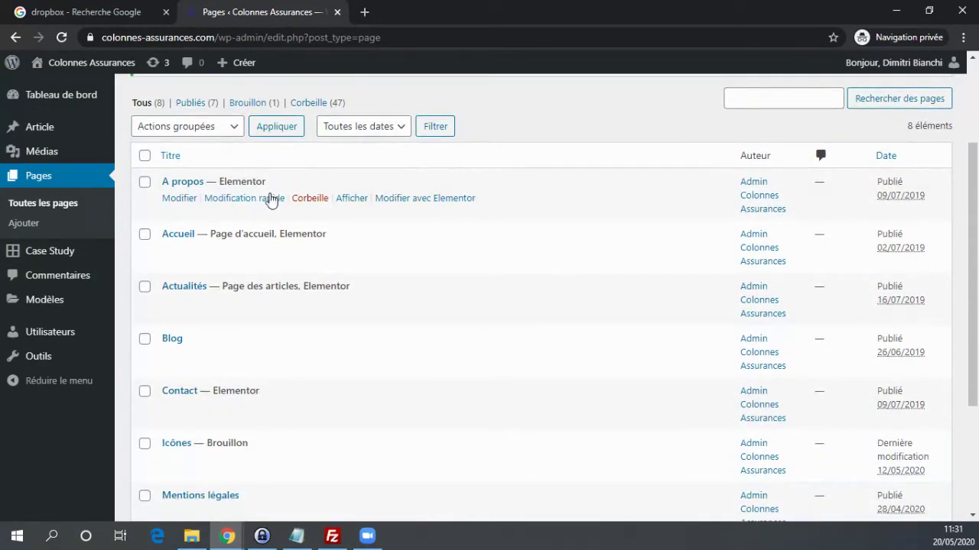
scroll(432, 269, "up", 2)
scroll(332, 260, "down", 2)
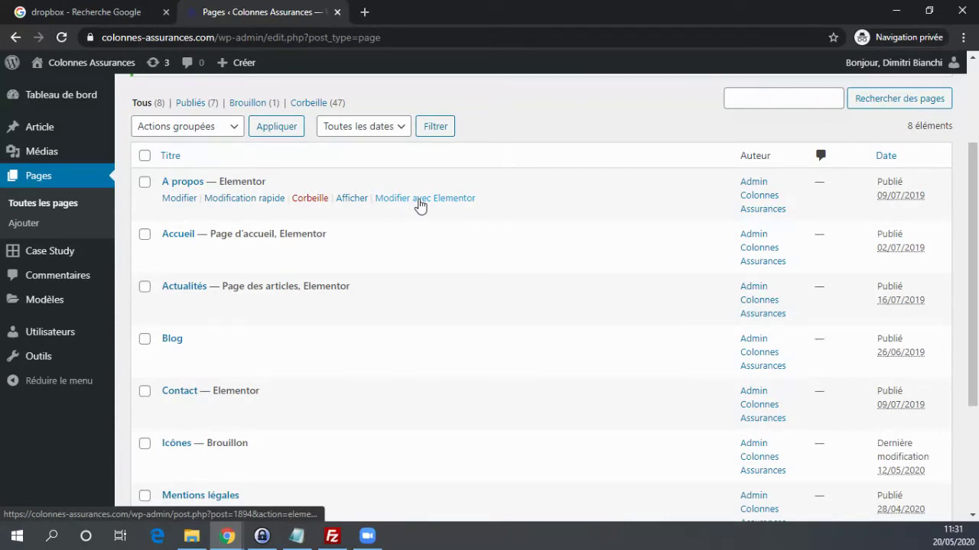
left_click(419, 200)
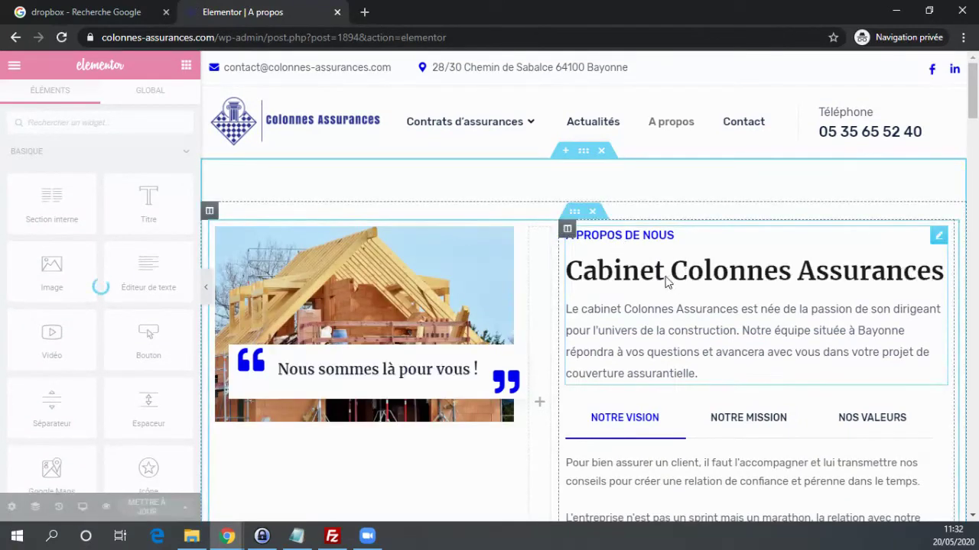
Open the settings of the house construction image and view the media library, closing it without replacing the image.
scroll(699, 273, "down", 2)
scroll(678, 273, "up", 2)
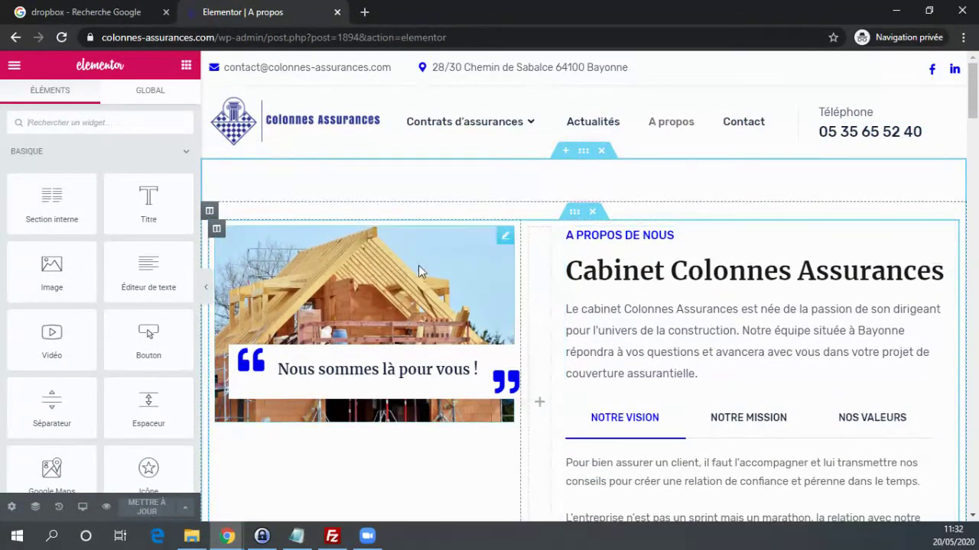
left_click(503, 237)
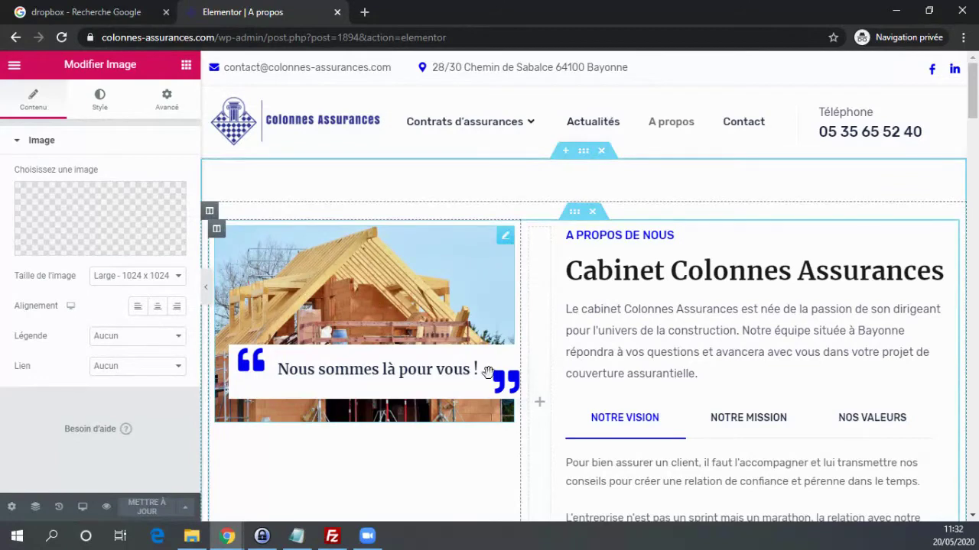
left_click(95, 217)
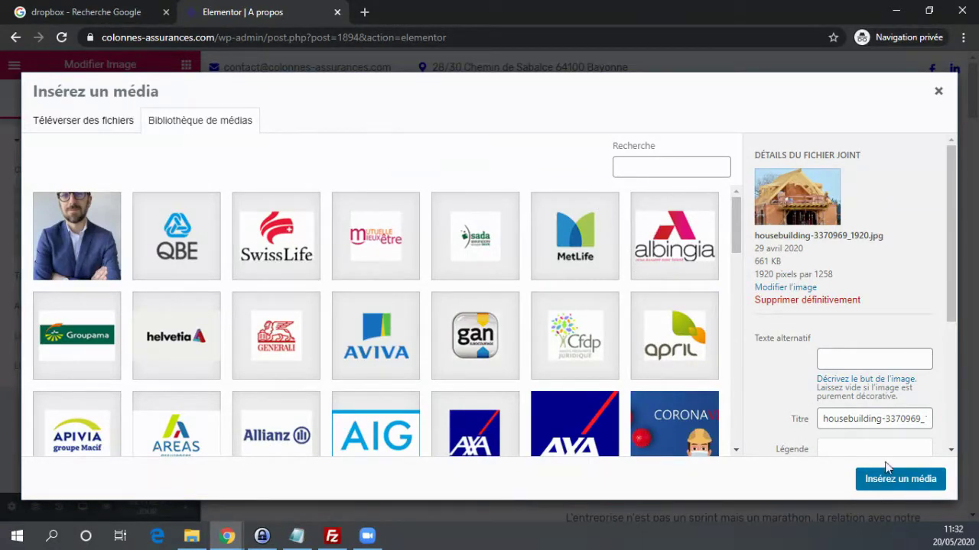
left_click(939, 107)
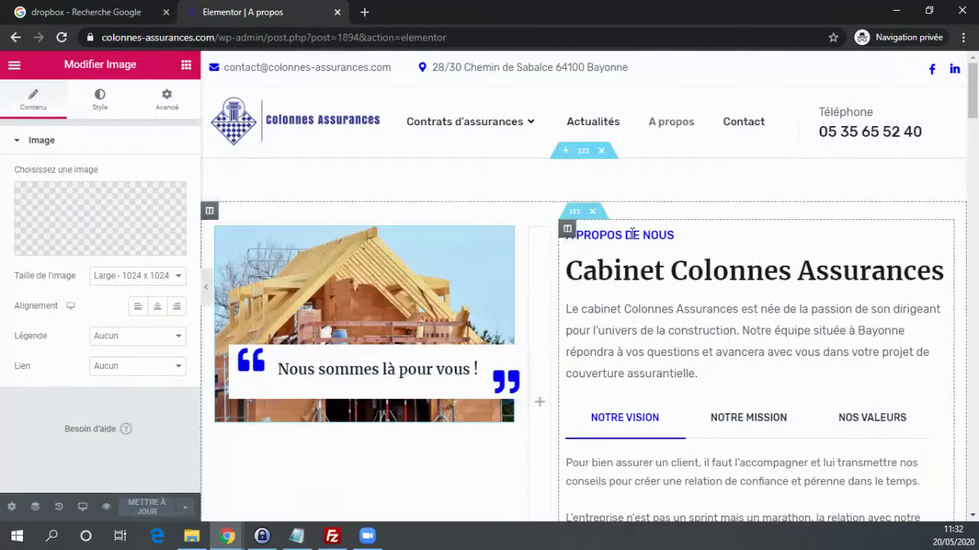
Open the "Cabinet Colonnes Assurances" heading for editing and examine its title and subtitle settings.
scroll(940, 203, "down", 1)
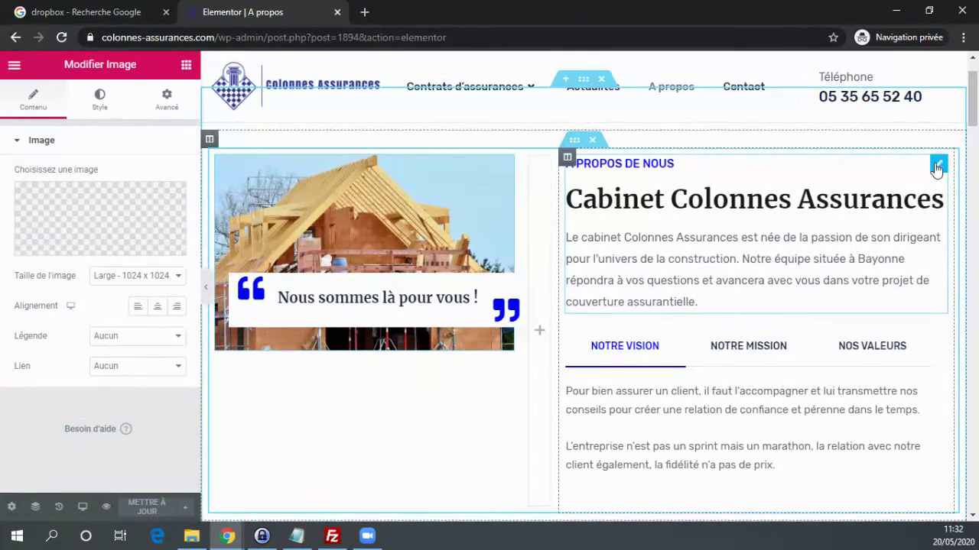
left_click(938, 164)
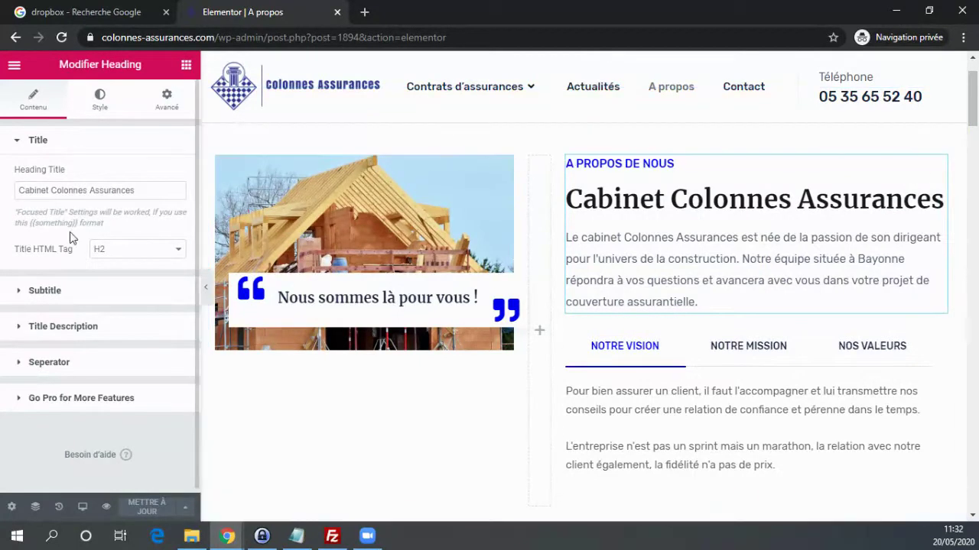
left_click_drag(159, 190, 9, 196)
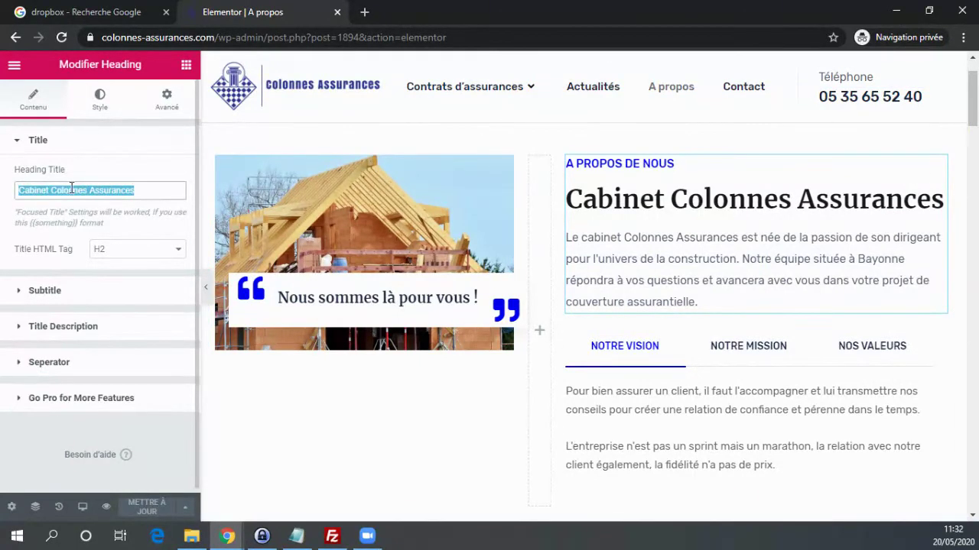
left_click(32, 289)
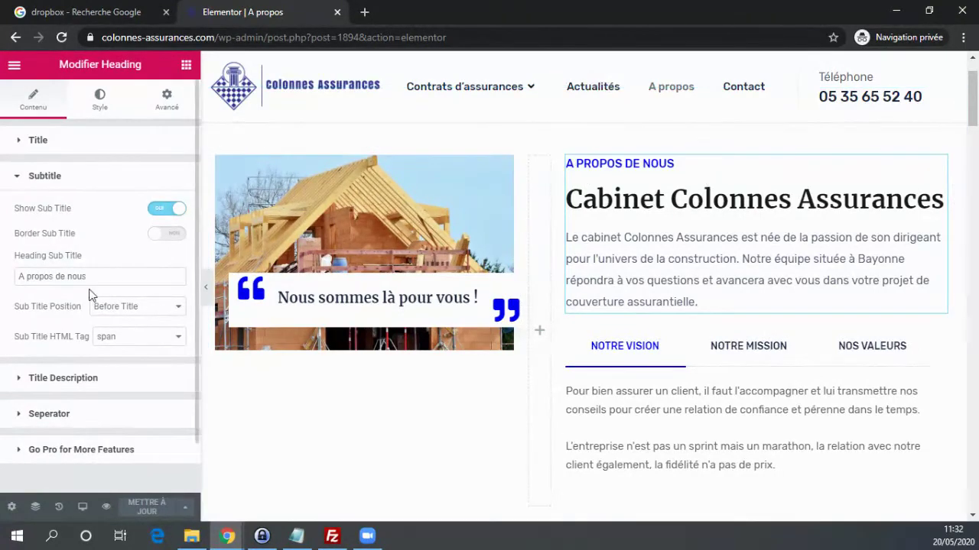
Examine the heading's description settings, then open the tabs widget and view the "Notre vision" tab's title and content.
left_click(84, 378)
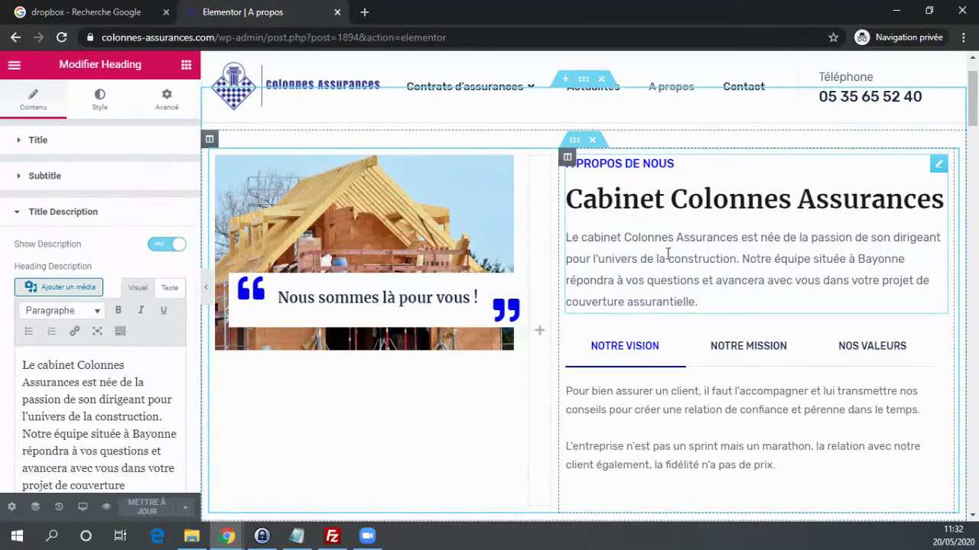
scroll(668, 253, "down", 1)
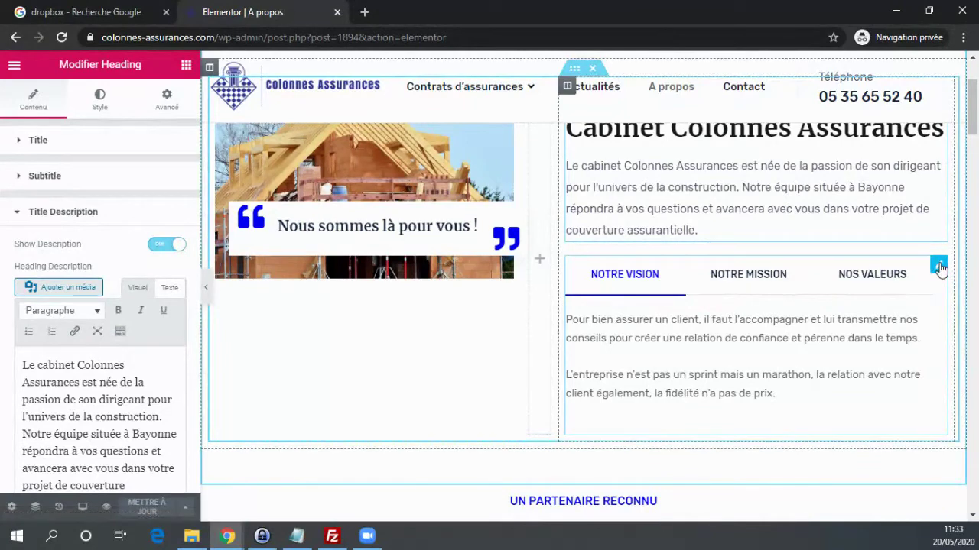
left_click(939, 266)
scroll(612, 286, "down", 1)
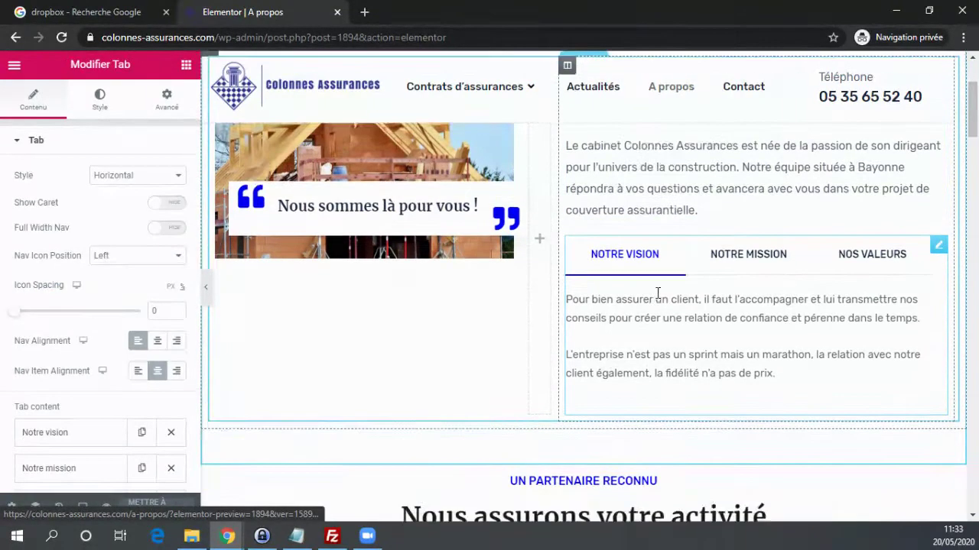
scroll(31, 333, "down", 2)
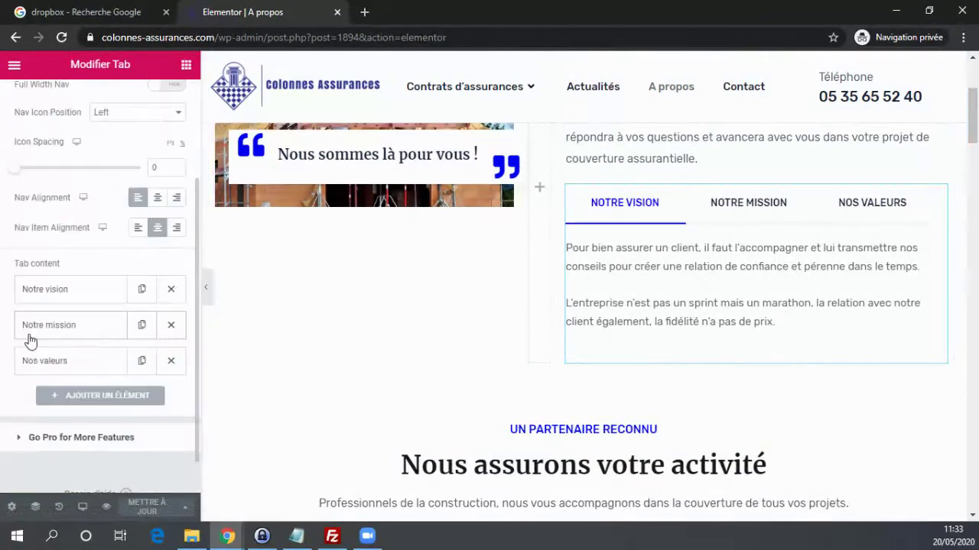
left_click(53, 296)
scroll(69, 291, "down", 2)
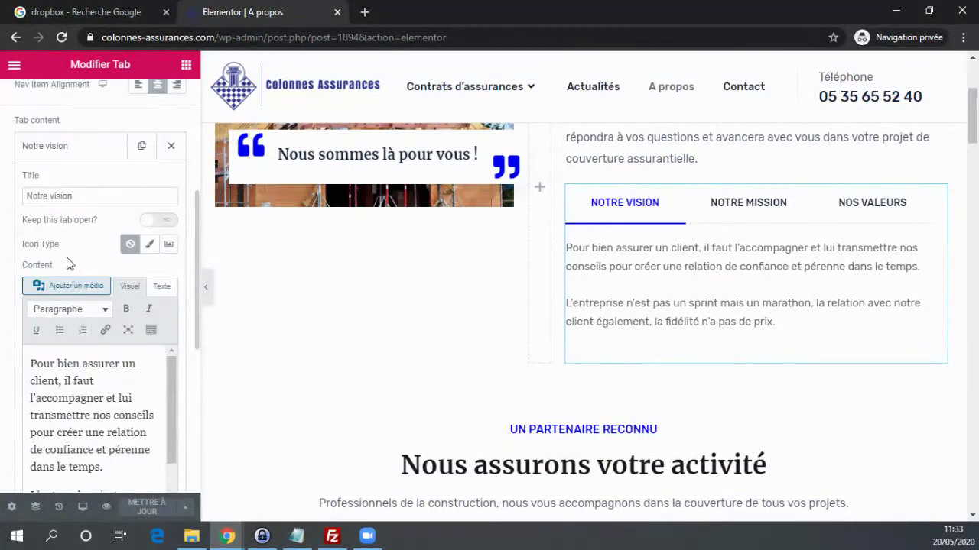
scroll(80, 405, "up", 2)
Open the "Architectes" icon box under "Nous assurons votre activité" and examine its icon, title and description settings.
scroll(604, 382, "down", 3)
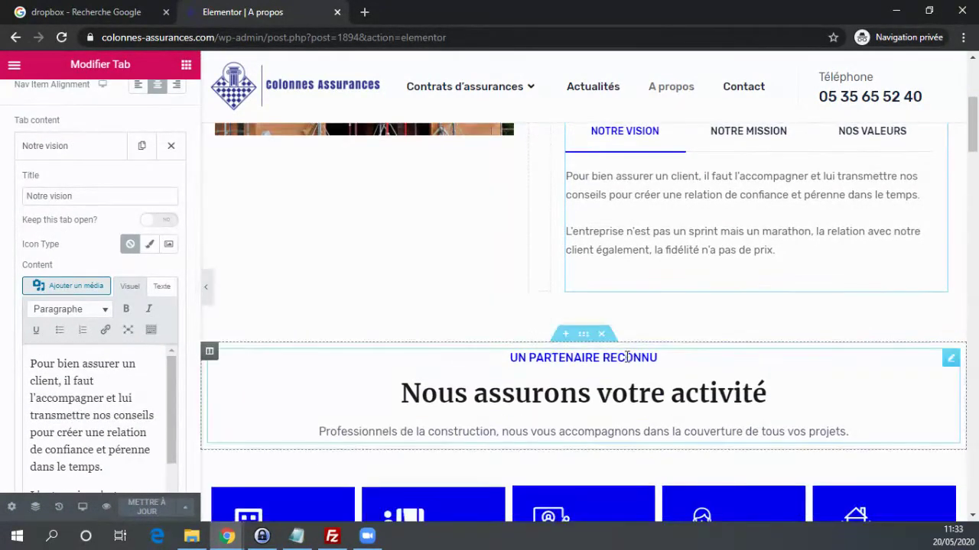
scroll(639, 229, "down", 1)
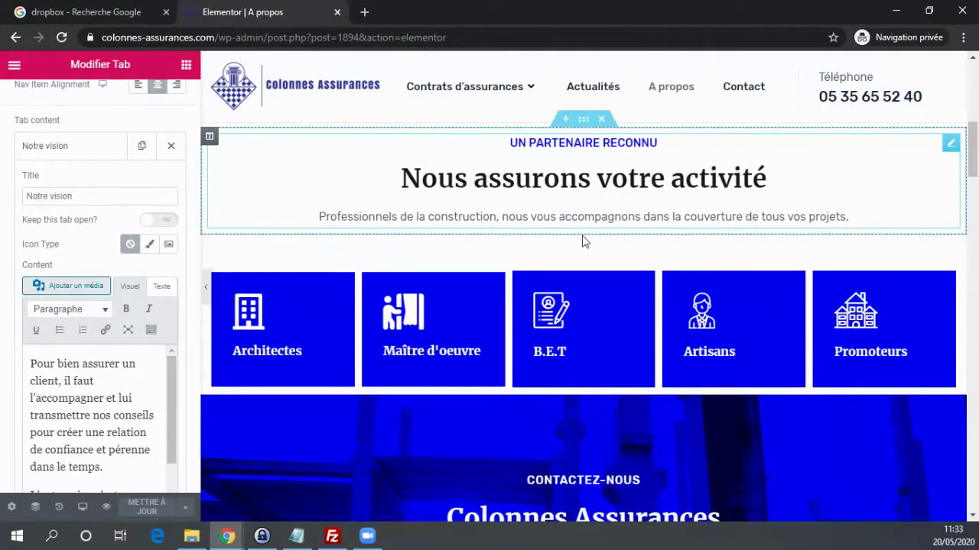
scroll(493, 234, "down", 1)
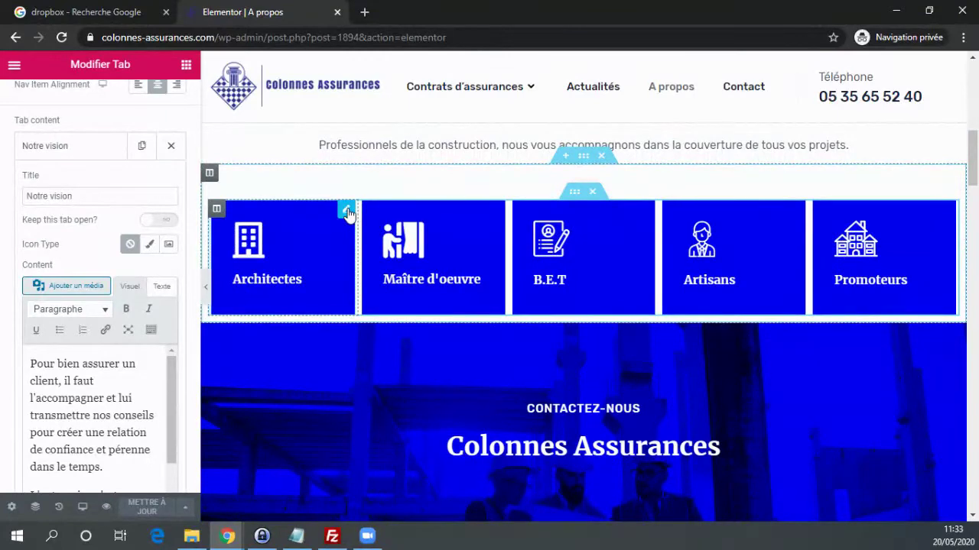
left_click(347, 212)
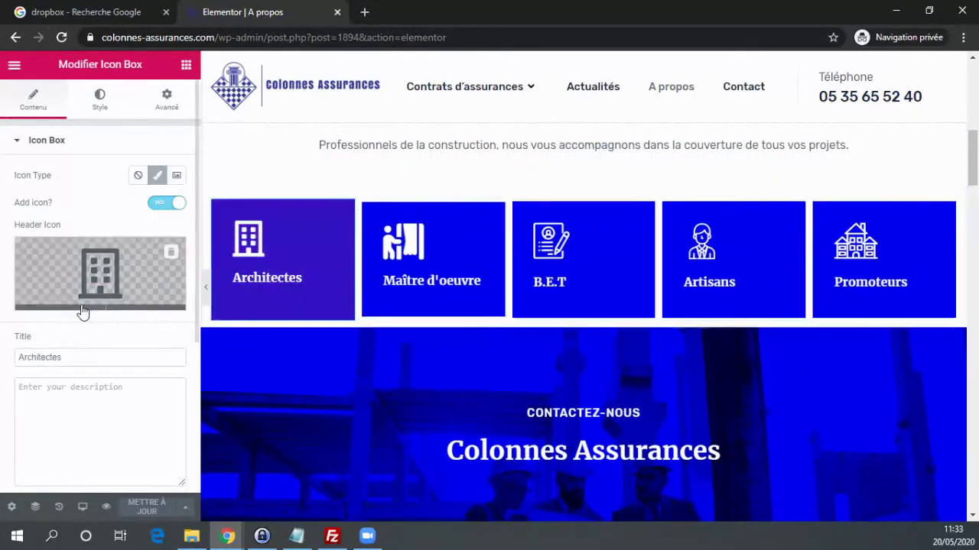
scroll(83, 301, "down", 1)
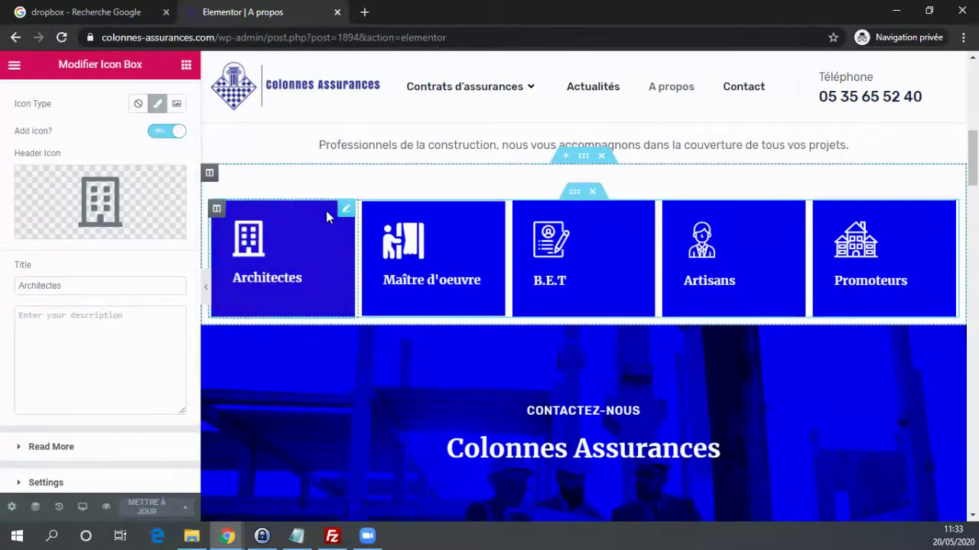
scroll(127, 231, "up", 1)
scroll(109, 192, "down", 1)
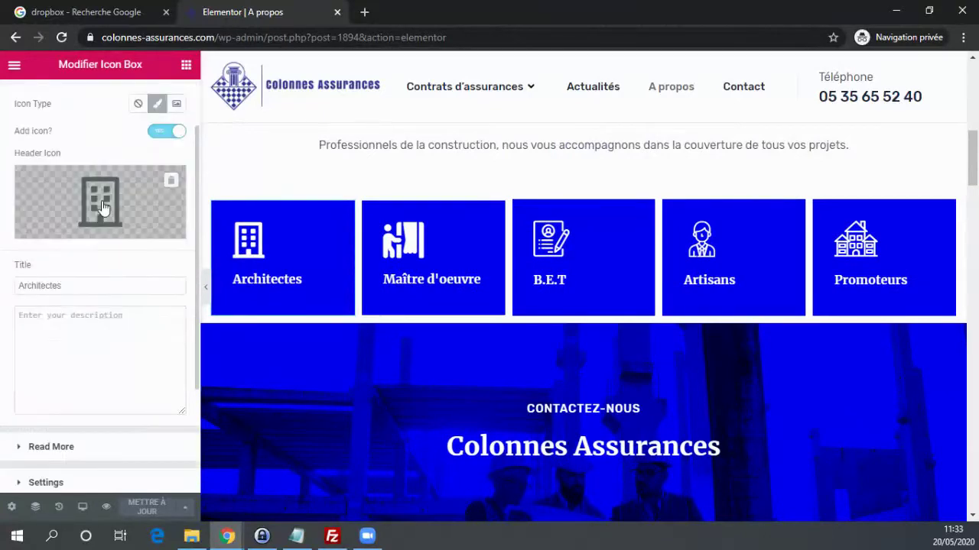
scroll(73, 229, "up", 1)
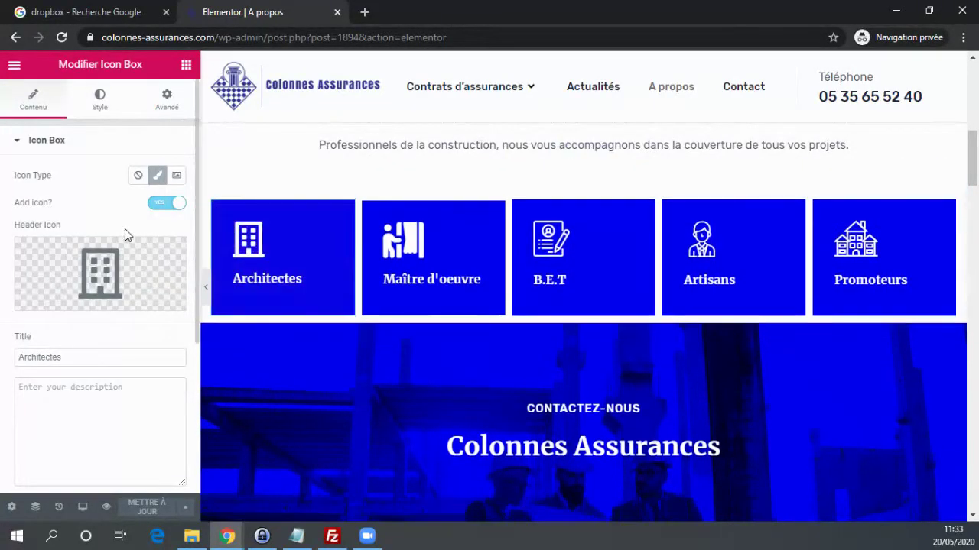
left_click(42, 143)
left_click(55, 143)
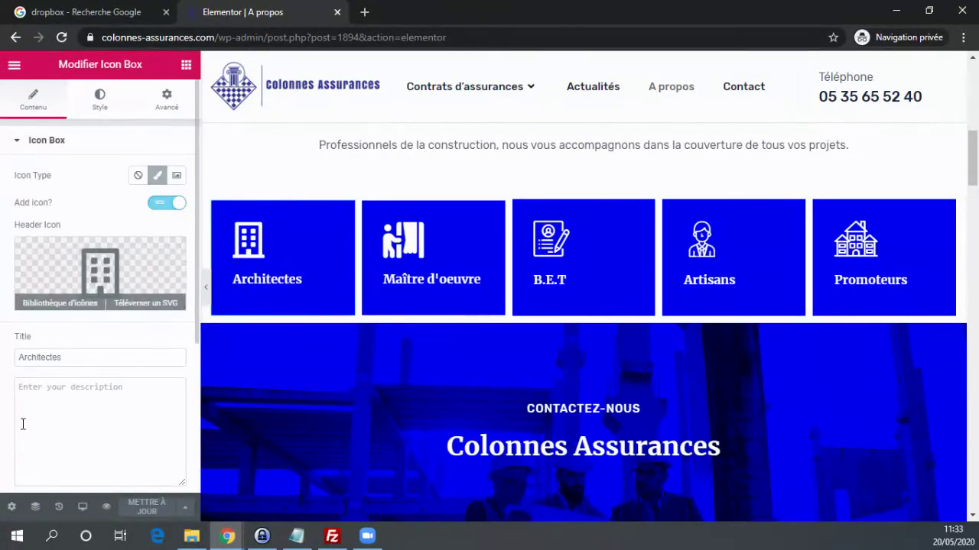
Open the settings of the partner logo strip below the contact form and view the AXA entry.
scroll(584, 188, "down", 5)
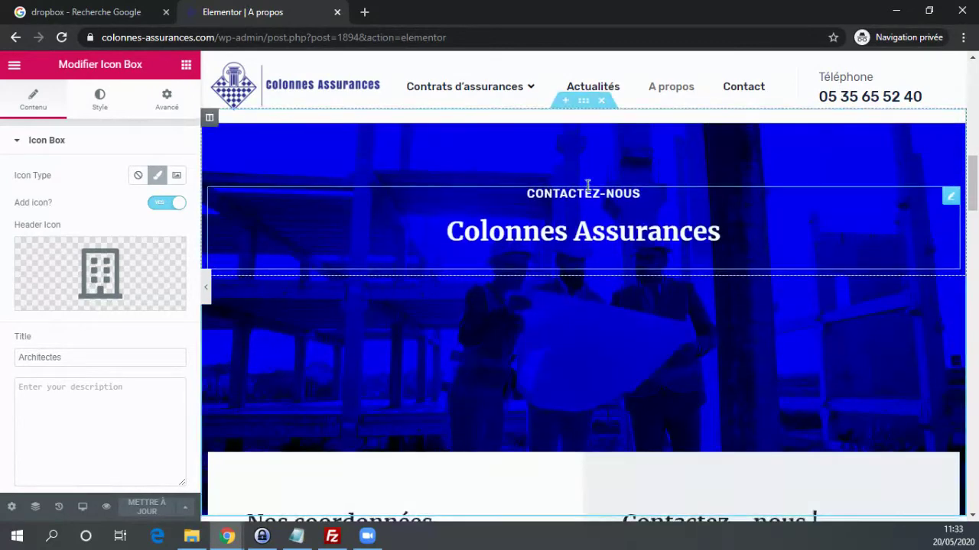
scroll(520, 247, "down", 8)
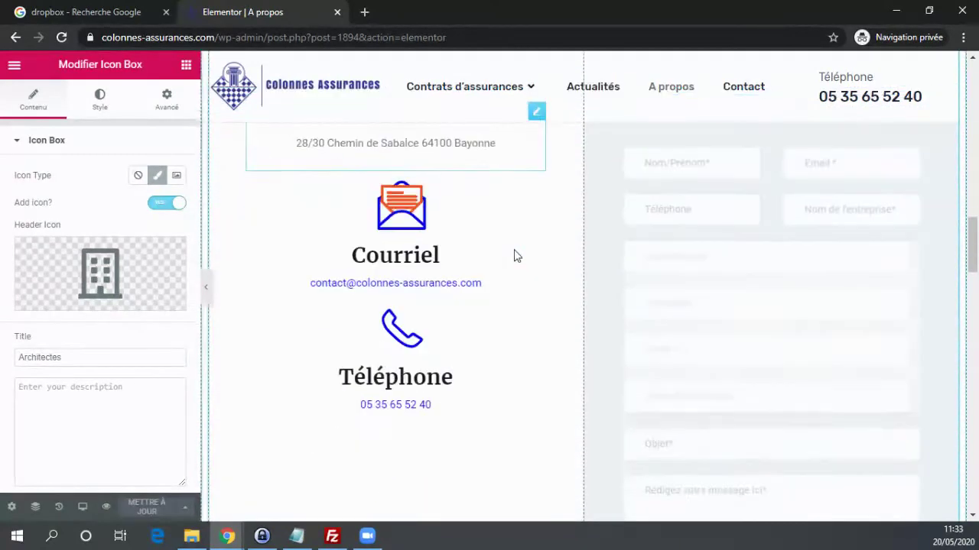
scroll(520, 267, "down", 6)
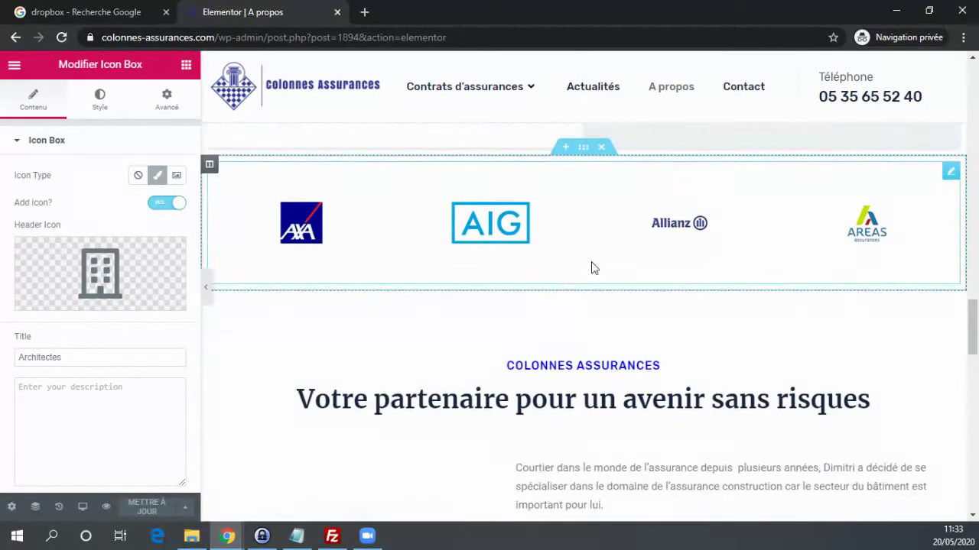
scroll(803, 227, "up", 2)
scroll(803, 227, "down", 1)
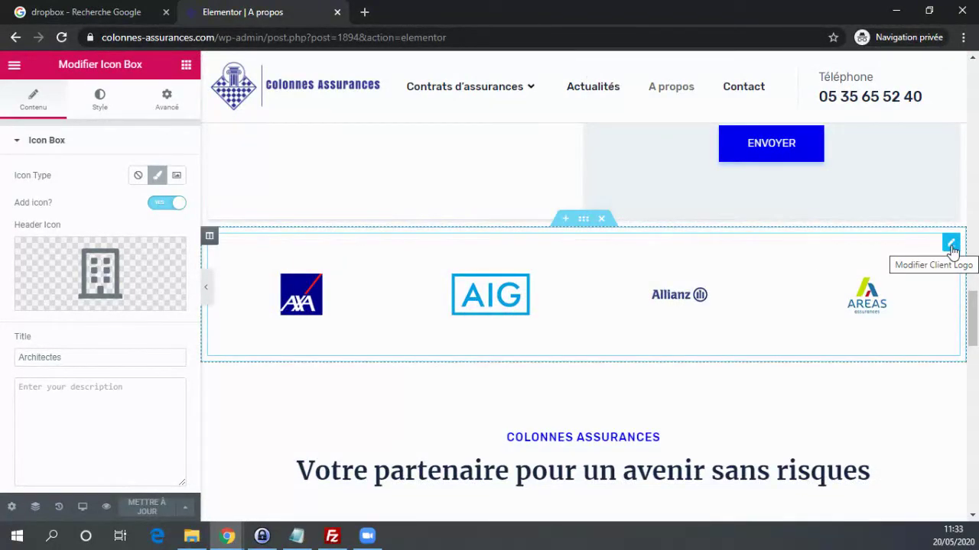
left_click(950, 245)
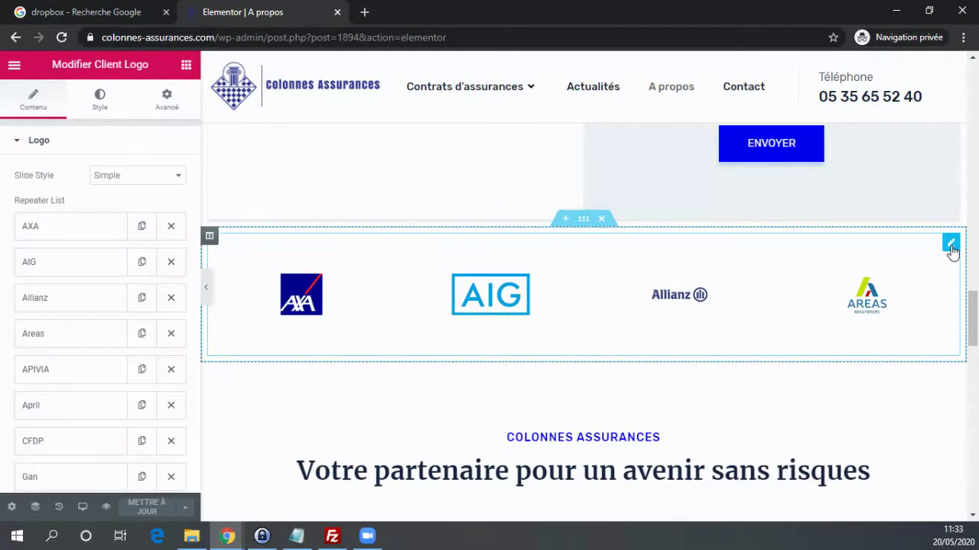
left_click(40, 234)
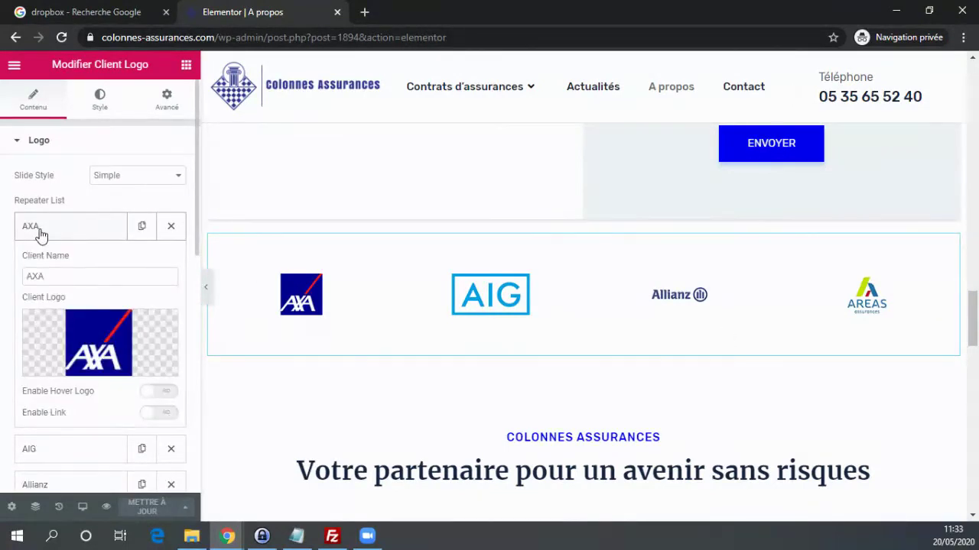
left_click(40, 235)
left_click(42, 235)
left_click(76, 225)
Look through the partner entries and inspect AXA's client name and logo image, collapsing the entry without changing it.
scroll(83, 247, "down", 1)
scroll(80, 243, "down", 1)
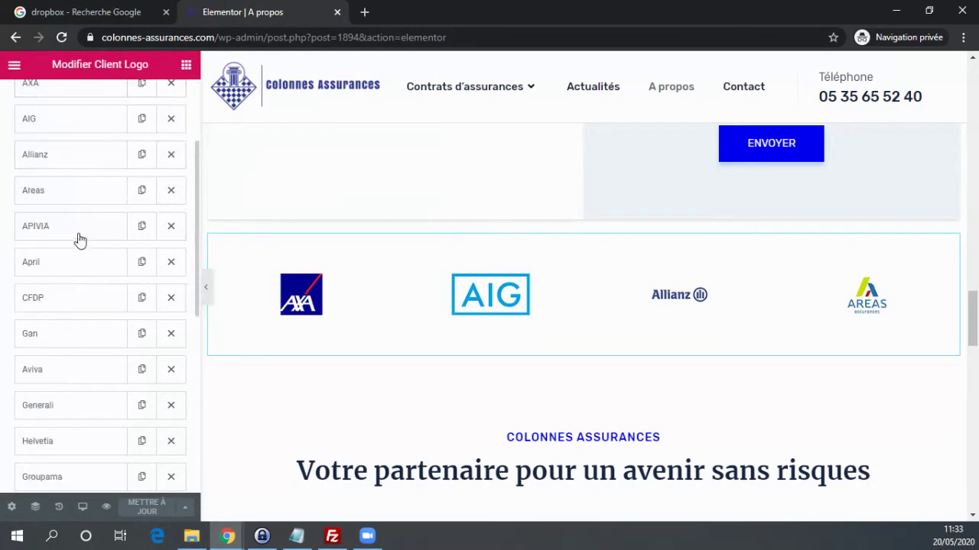
scroll(54, 183, "up", 1)
left_click(59, 163)
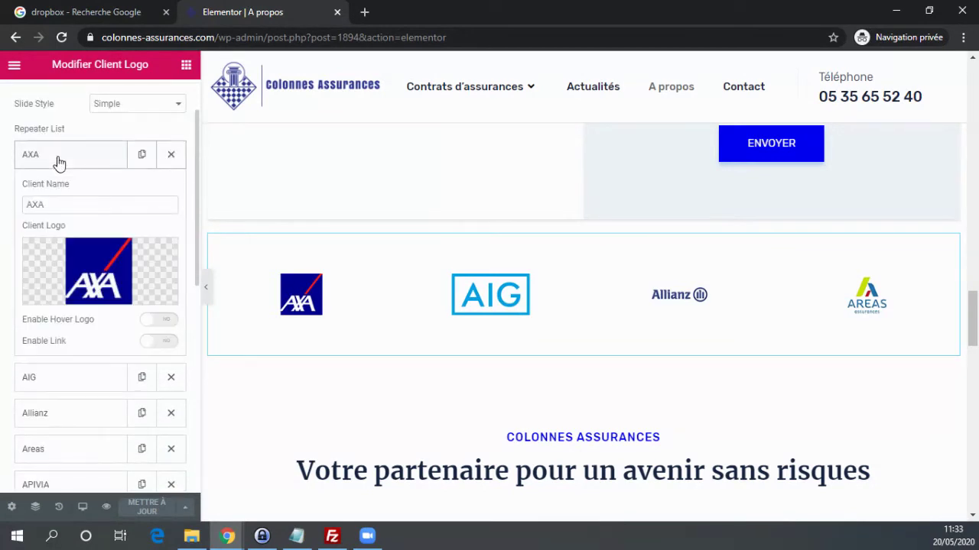
mouse_move(107, 273)
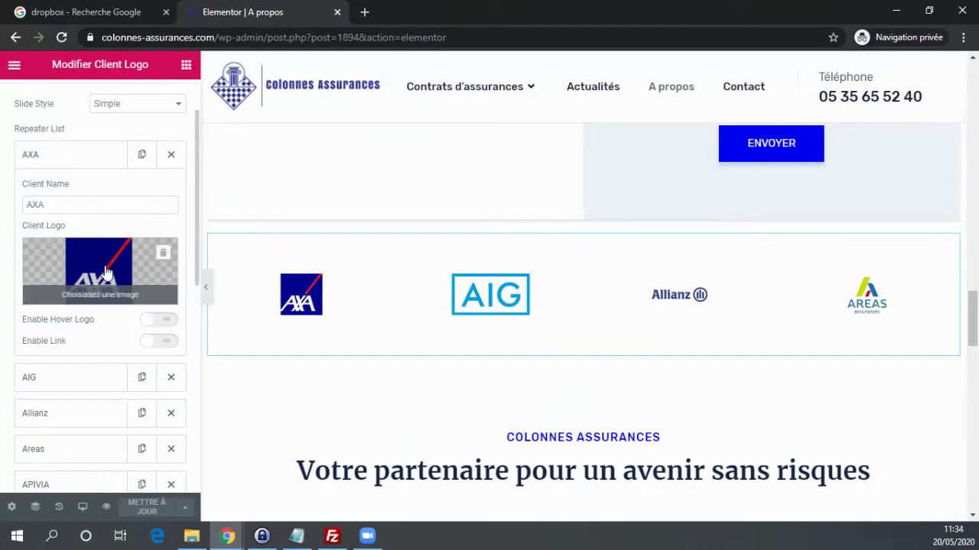
left_click(72, 154)
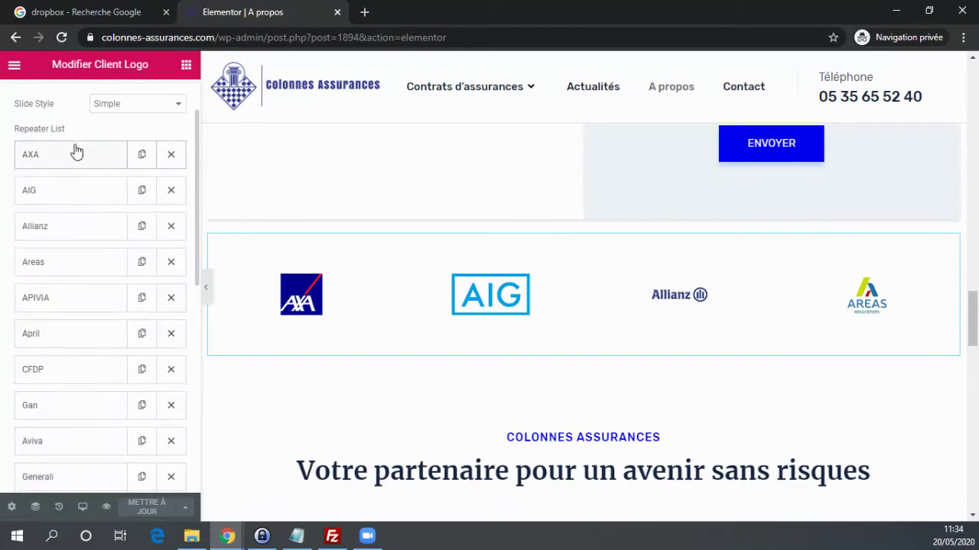
Go to the end of the partner list and view the QBE entry's client name and logo, collapsing it again.
scroll(130, 266, "down", 6)
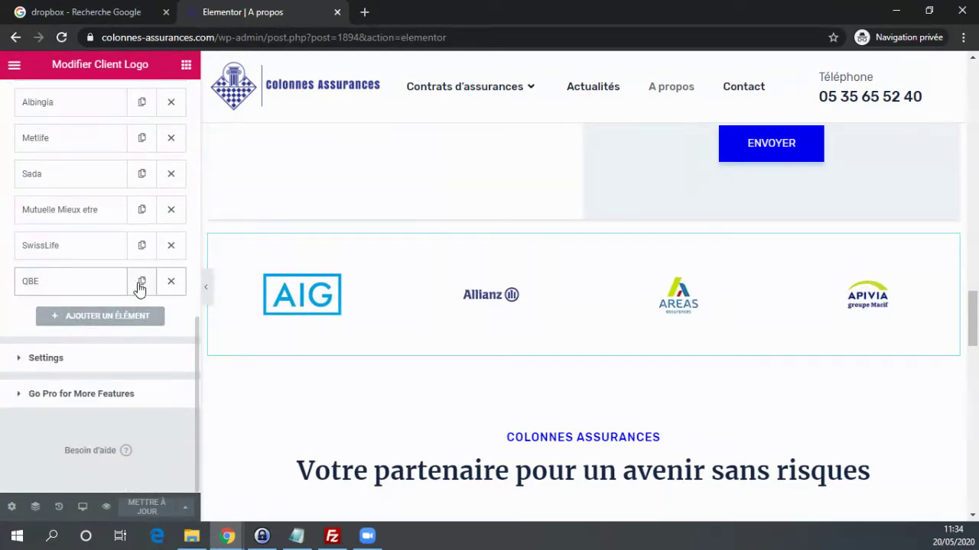
left_click(81, 286)
scroll(82, 286, "down", 1)
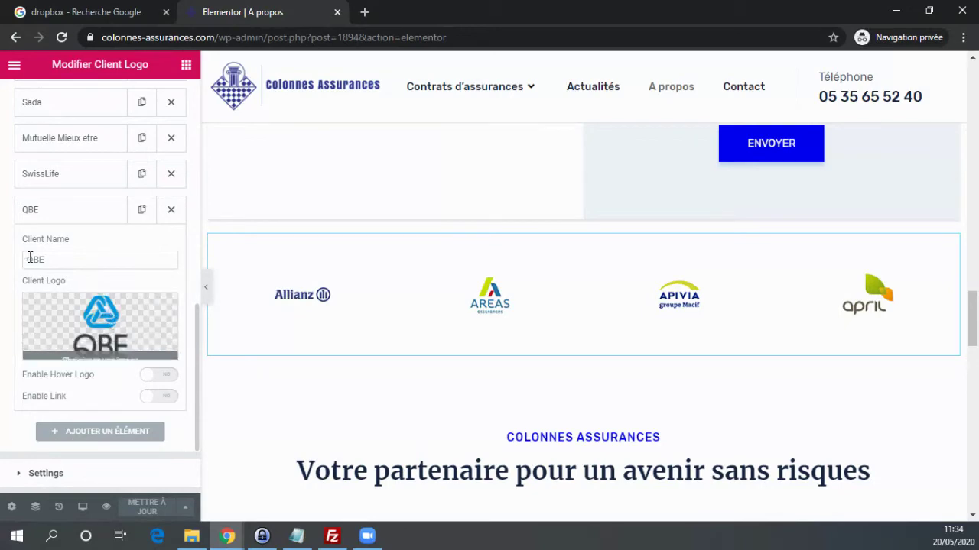
left_click(75, 211)
Review the rest of the "A propos" page from the founder section to the footer and return to its beginning.
scroll(574, 354, "down", 4)
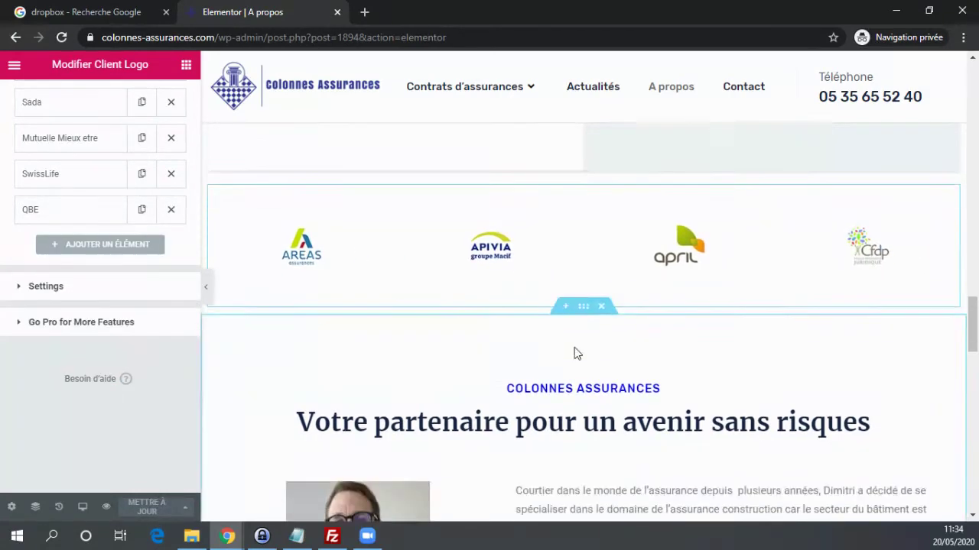
scroll(638, 219, "down", 5)
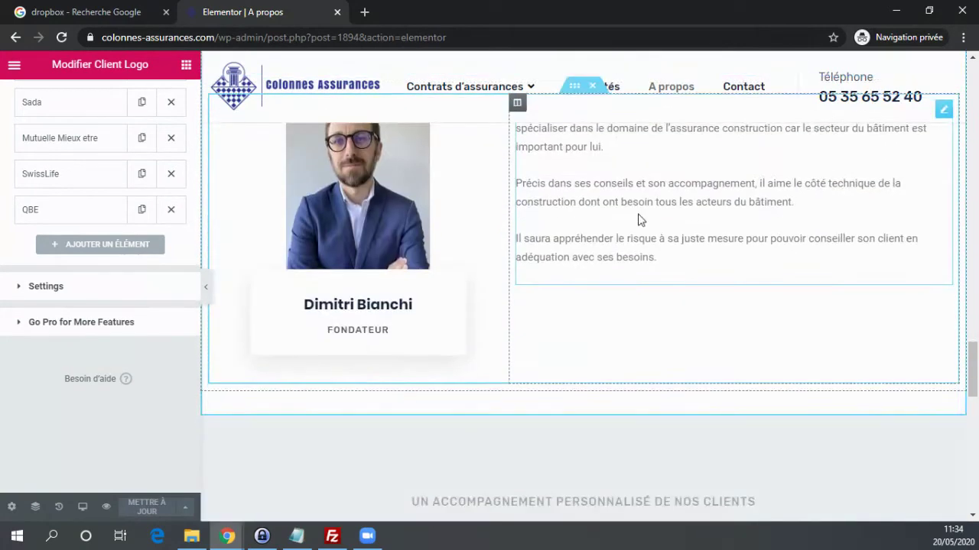
scroll(617, 228, "down", 8)
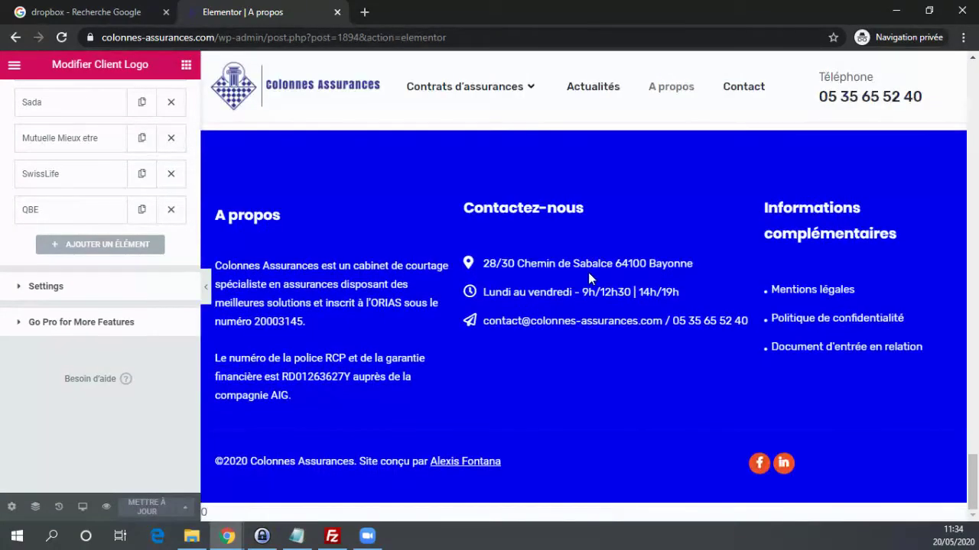
scroll(343, 228, "up", 15)
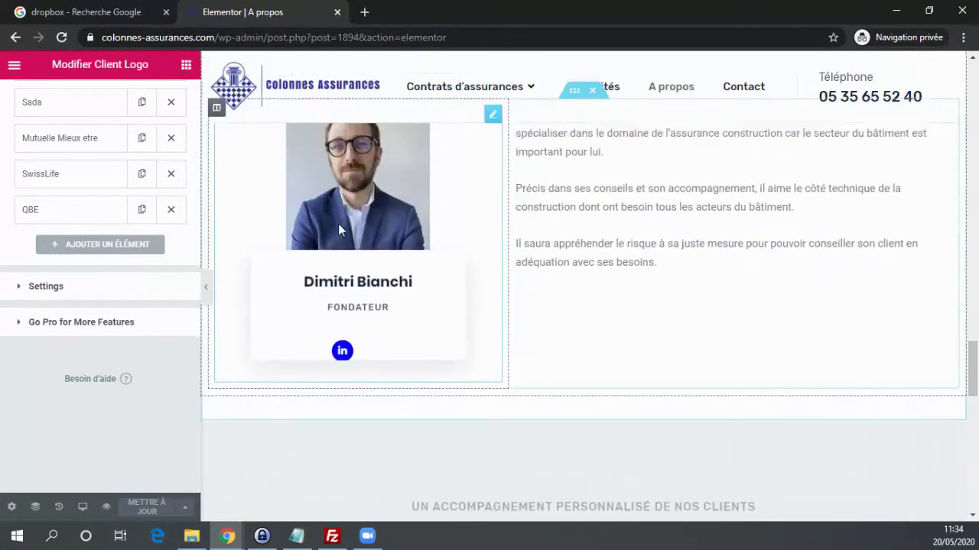
scroll(386, 175, "up", 10)
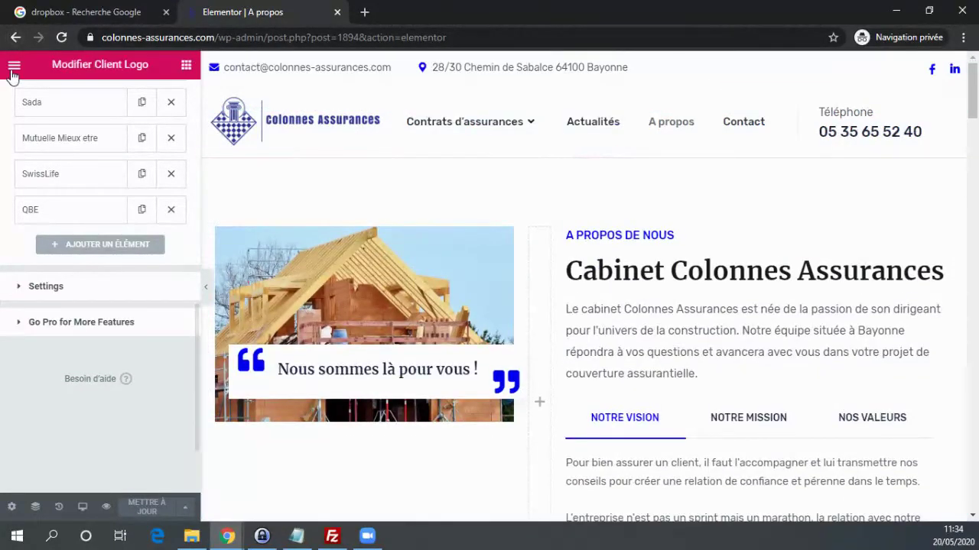
Leave Elementor without updating the "A propos" page, return to the list of all pages and look through it.
left_click(14, 65)
left_click(101, 191)
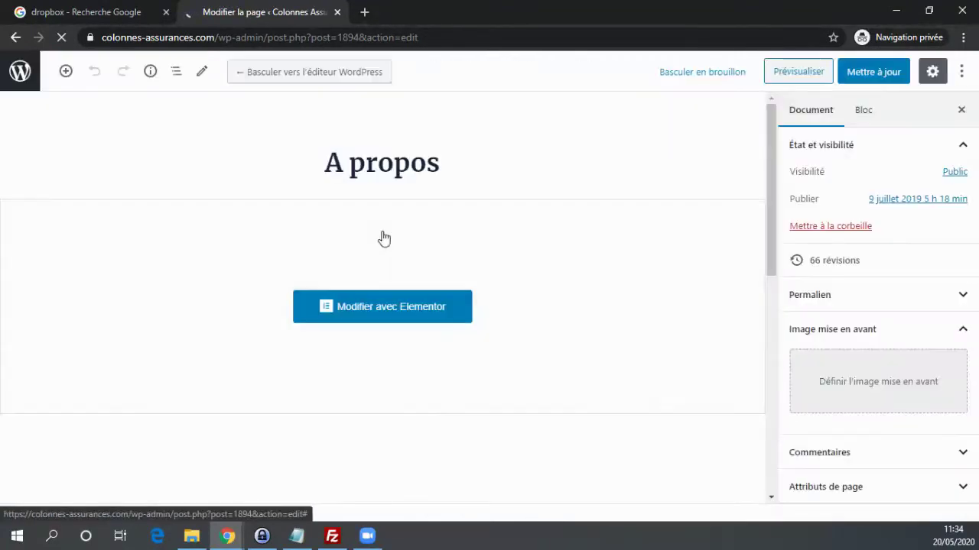
left_click(16, 79)
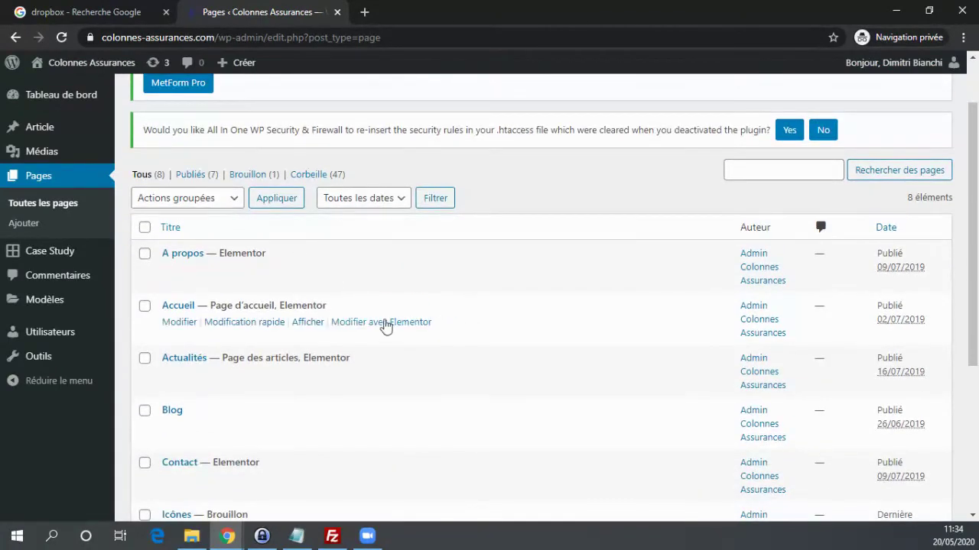
scroll(337, 318, "down", 3)
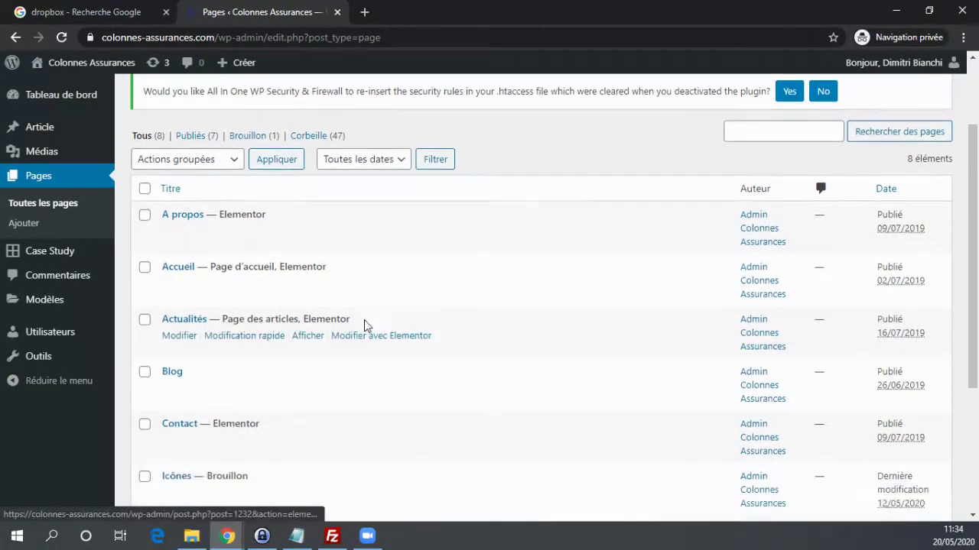
scroll(428, 275, "down", 3)
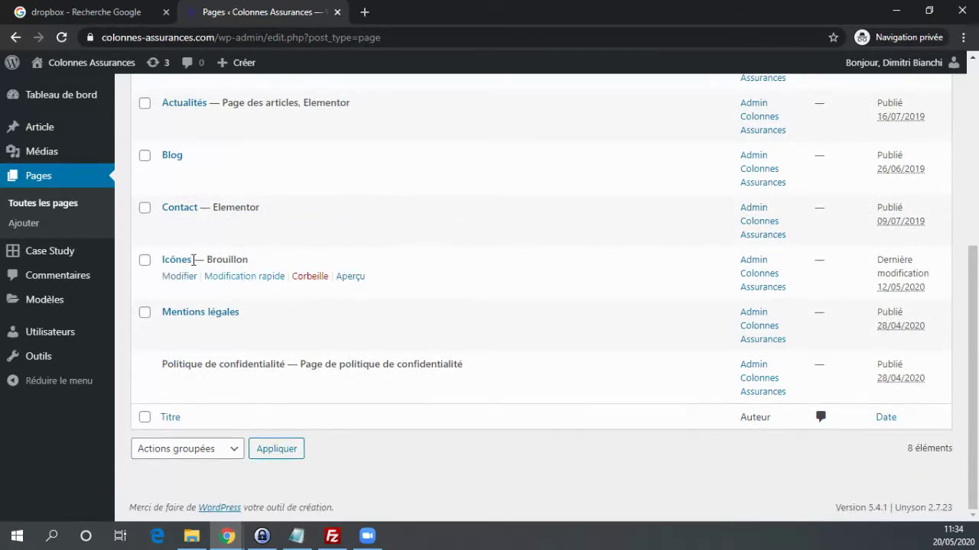
scroll(312, 272, "up", 3)
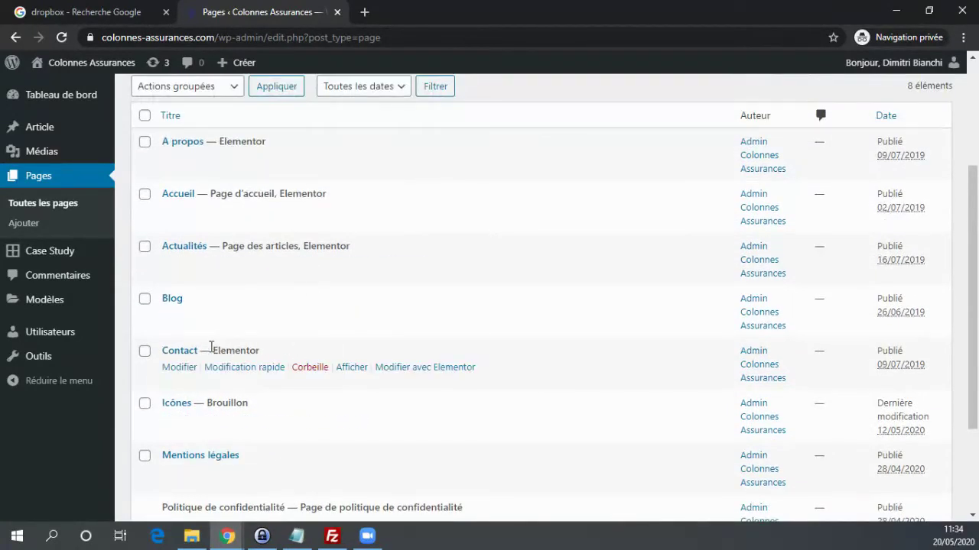
View the site's comments, open a reply to the "action started" comment and cancel it without writing anything.
left_click_drag(214, 350, 261, 357)
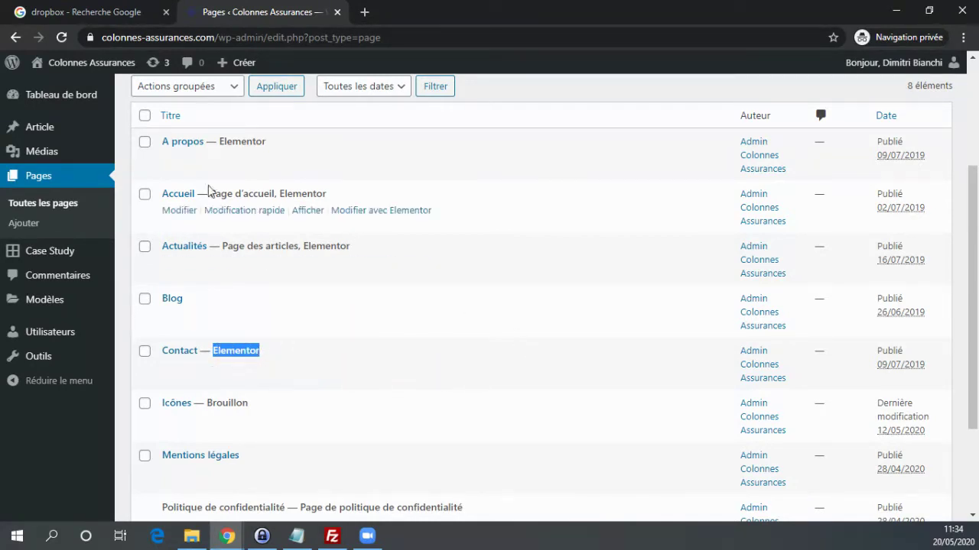
left_click(67, 278)
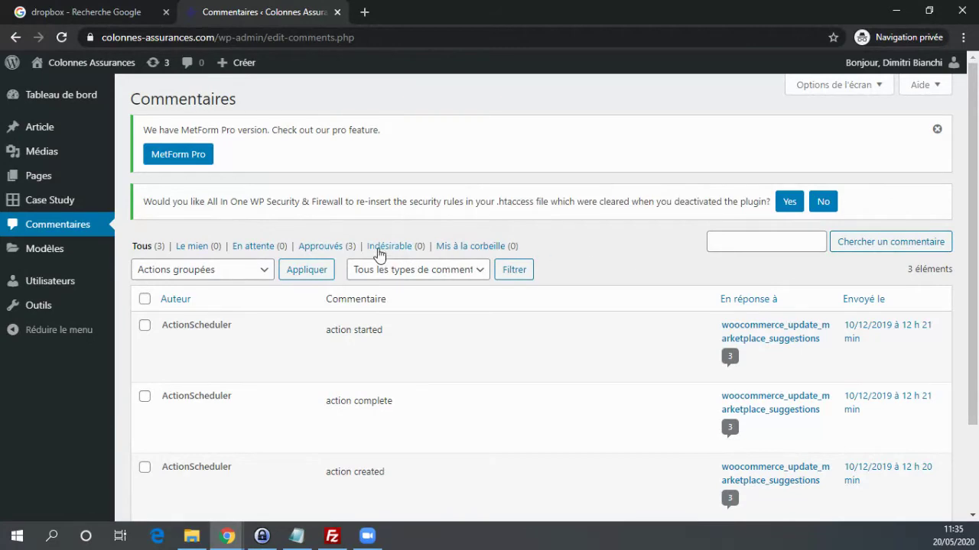
mouse_move(232, 356)
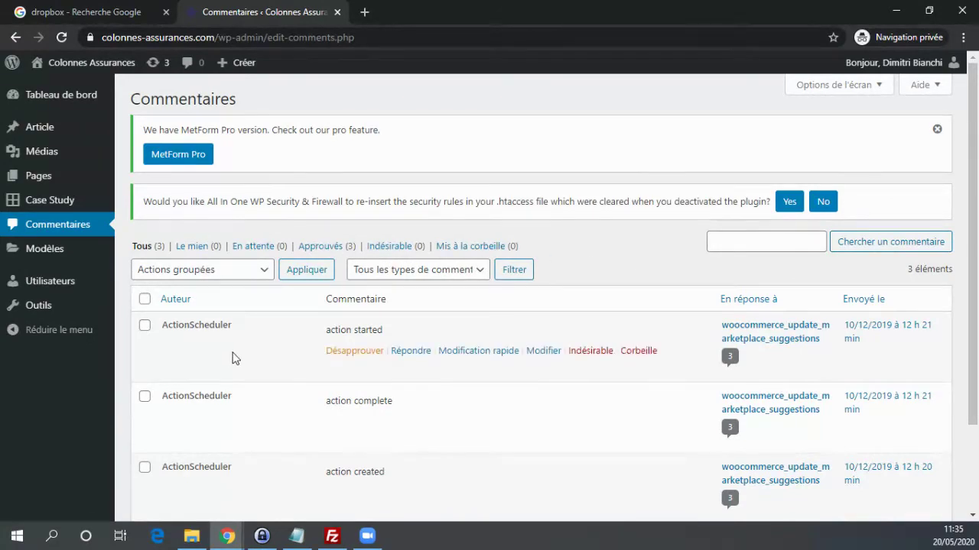
left_click(403, 351)
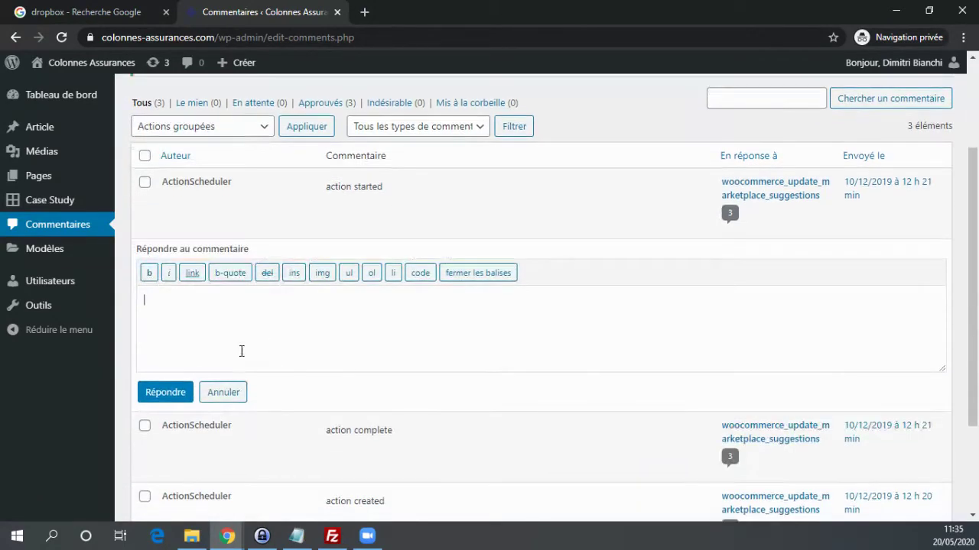
left_click(223, 393)
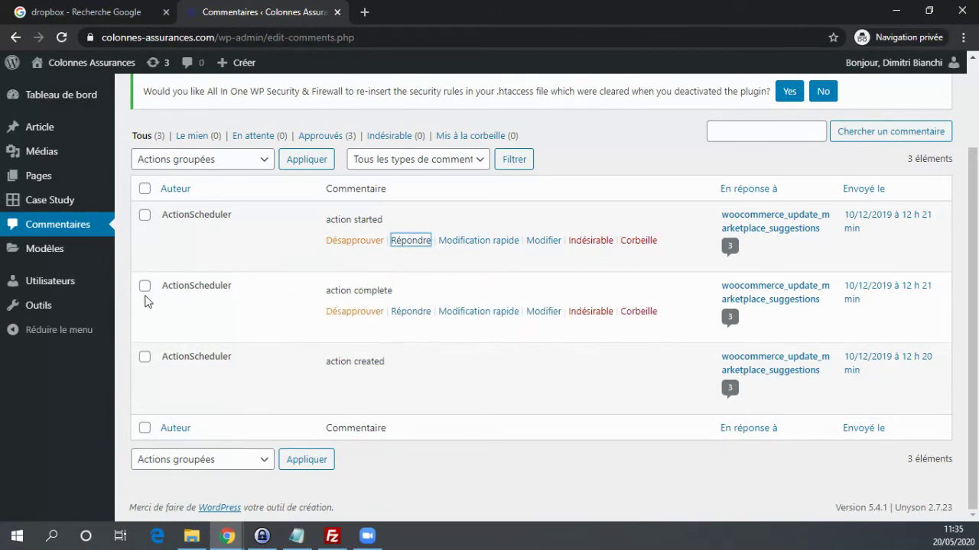
scroll(67, 351, "up", 2)
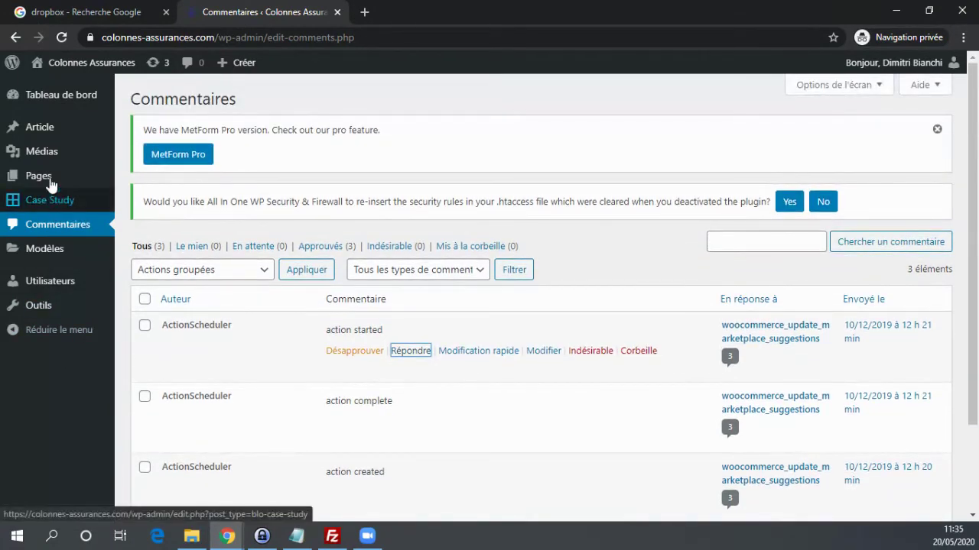
Go to the WordPress updates page and look through it down to the translations section and back.
mouse_move(47, 95)
left_click(150, 117)
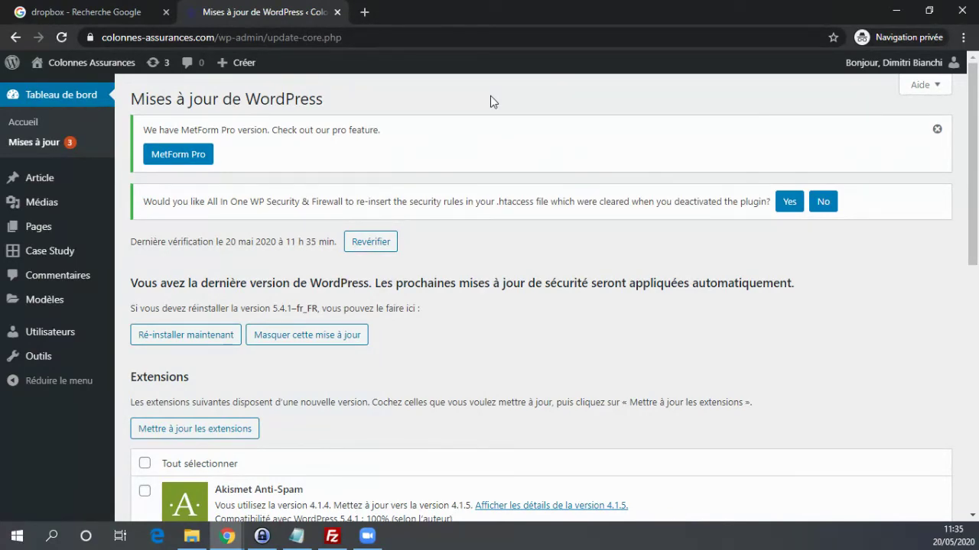
scroll(491, 102, "down", 7)
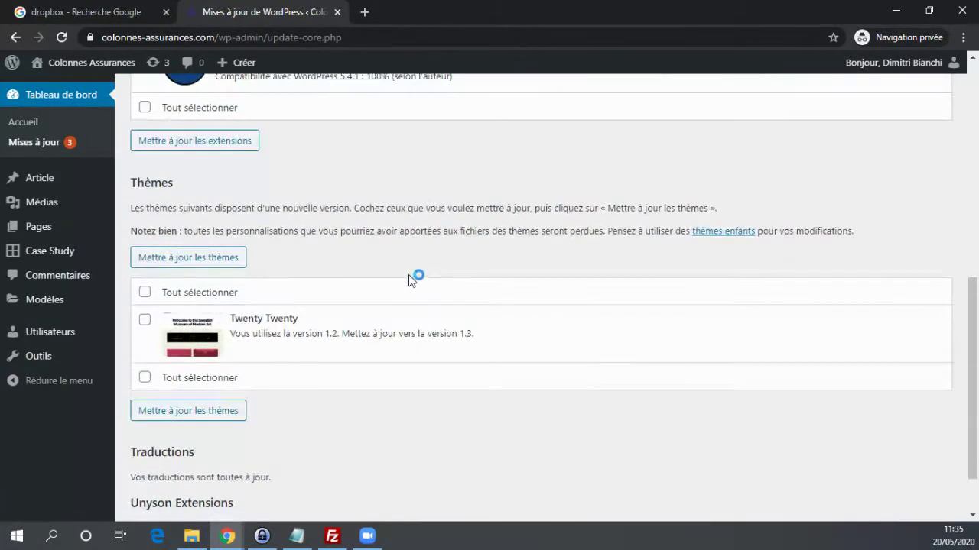
scroll(405, 279, "down", 1)
scroll(344, 272, "up", 8)
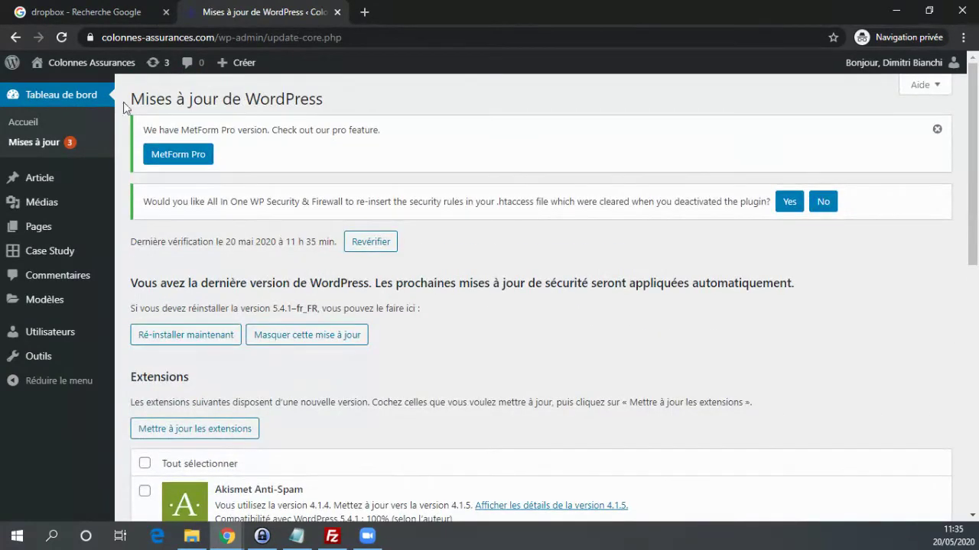
Examine the pending updates for the Akismet Anti-Spam and Contact Form 7 extensions and the Twenty Twenty theme.
scroll(250, 145, "down", 3)
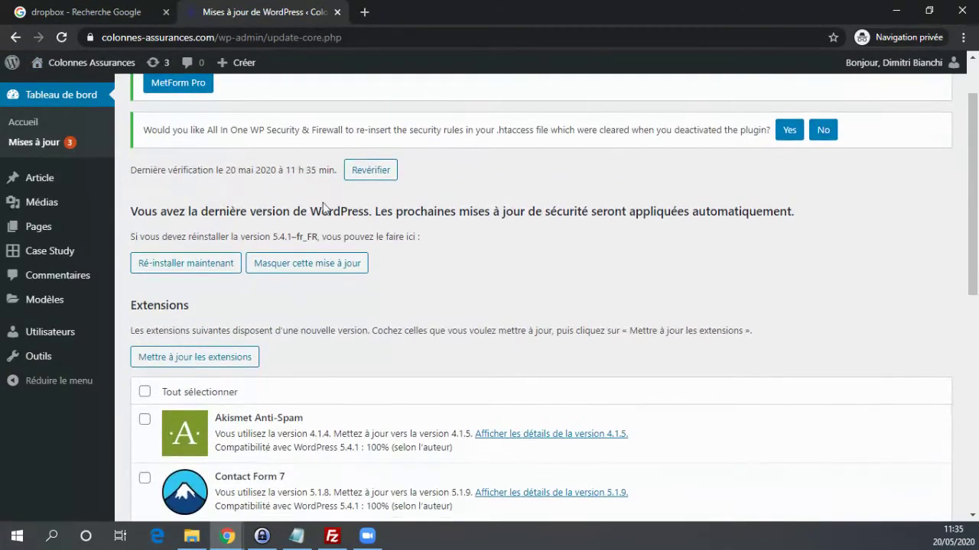
scroll(342, 253, "down", 3)
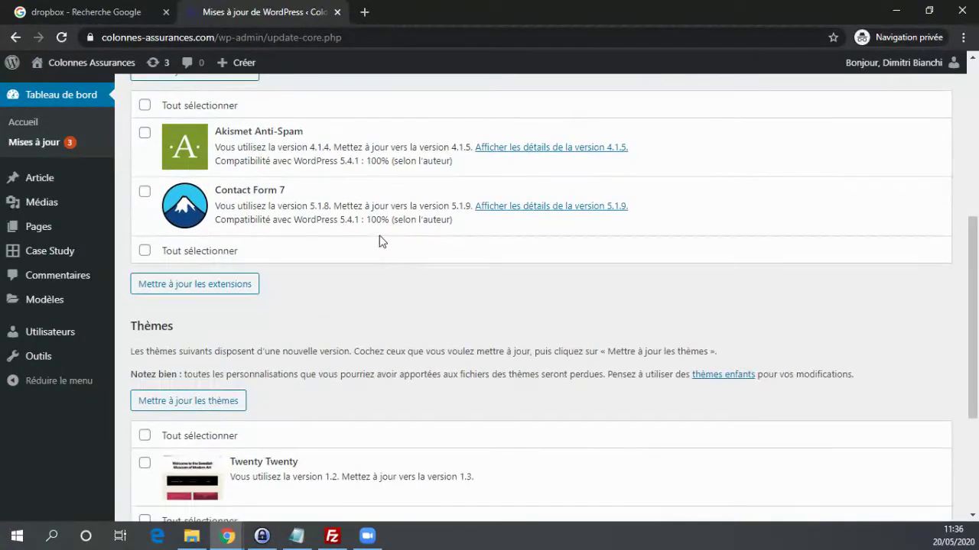
scroll(341, 316, "down", 1)
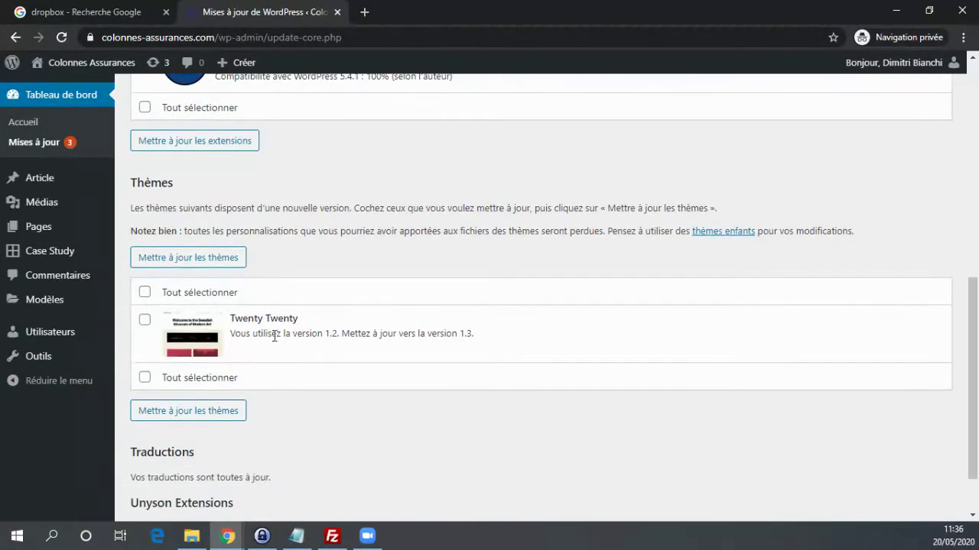
scroll(273, 339, "up", 4)
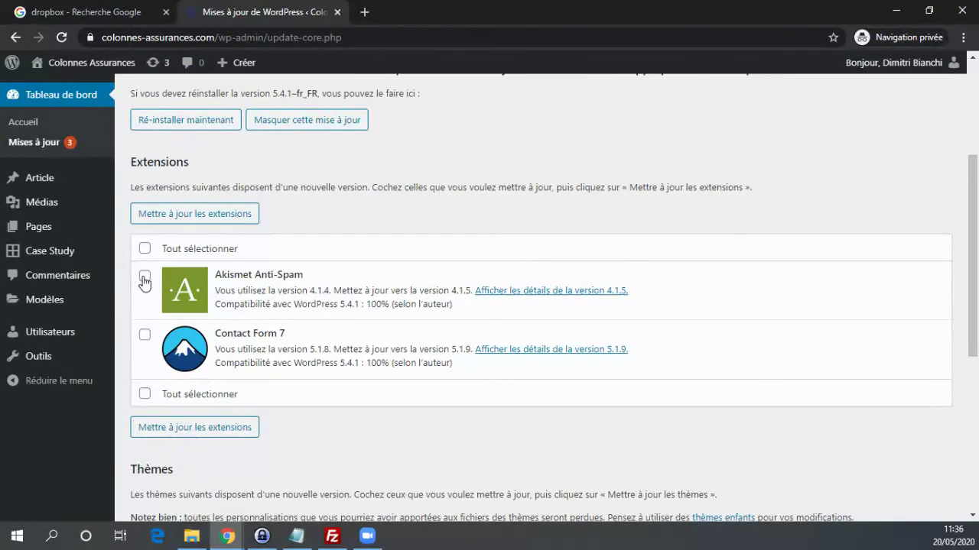
scroll(367, 286, "up", 3)
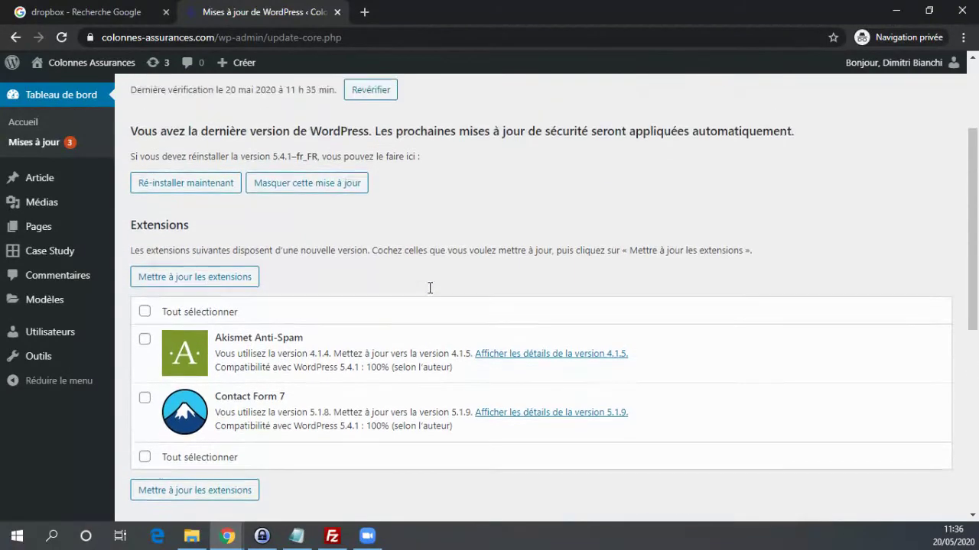
scroll(398, 286, "down", 3)
scroll(374, 297, "down", 3)
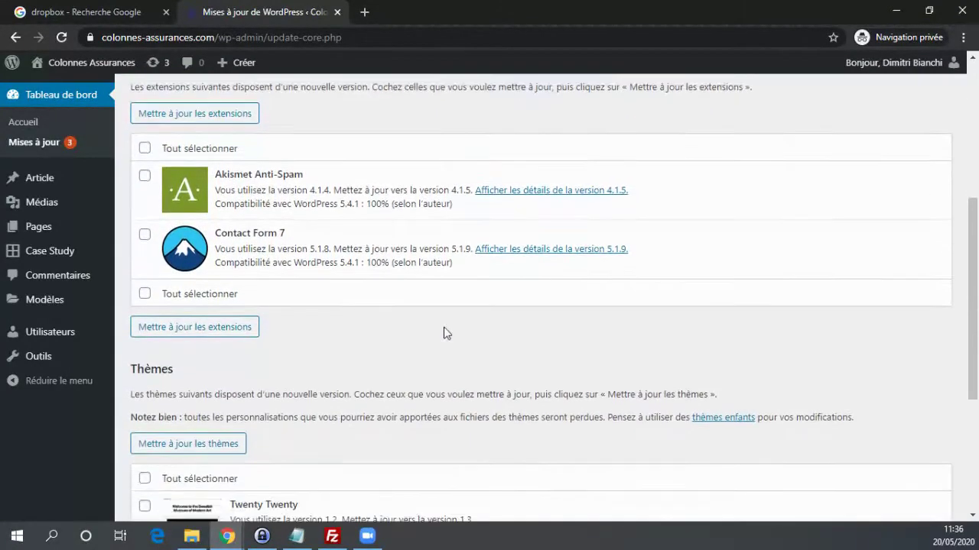
scroll(430, 108, "up", 4)
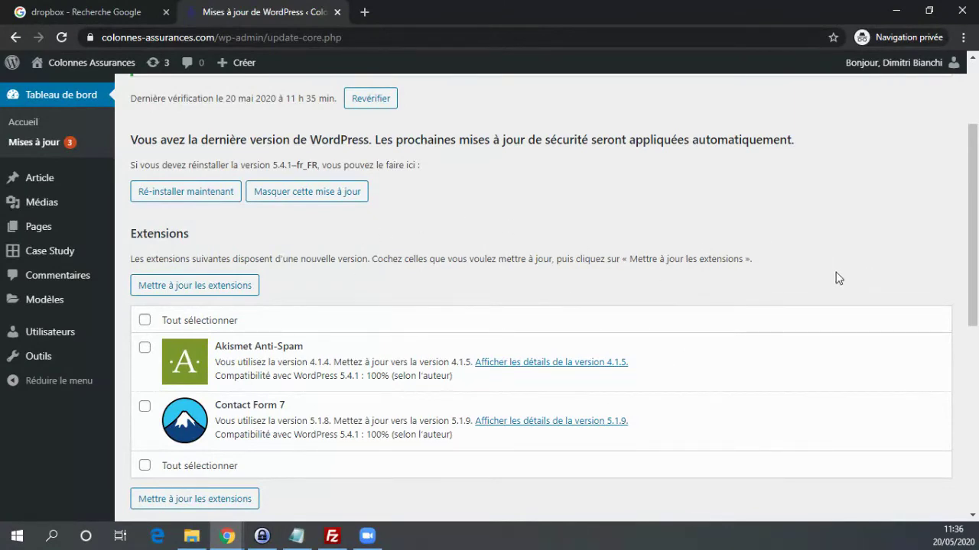
scroll(474, 219, "down", 2)
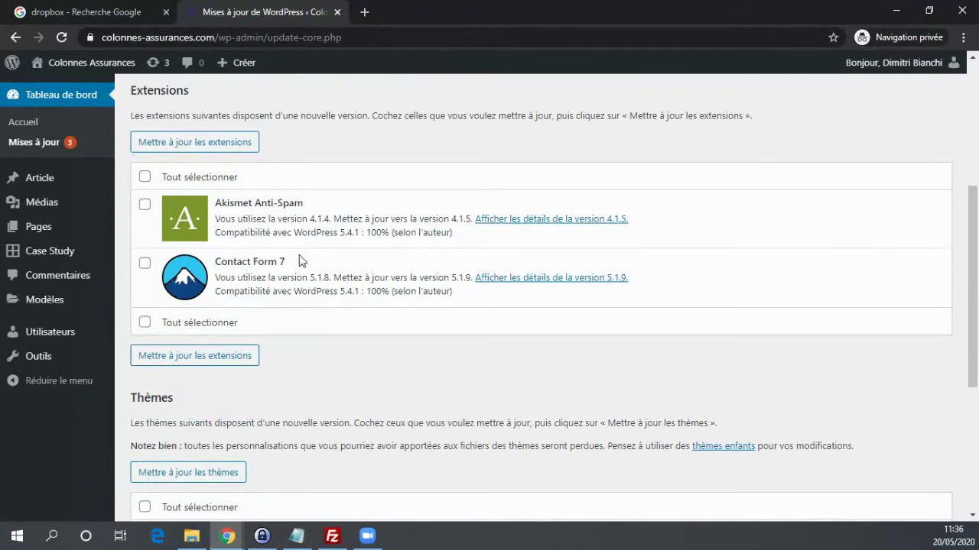
scroll(192, 185, "down", 2)
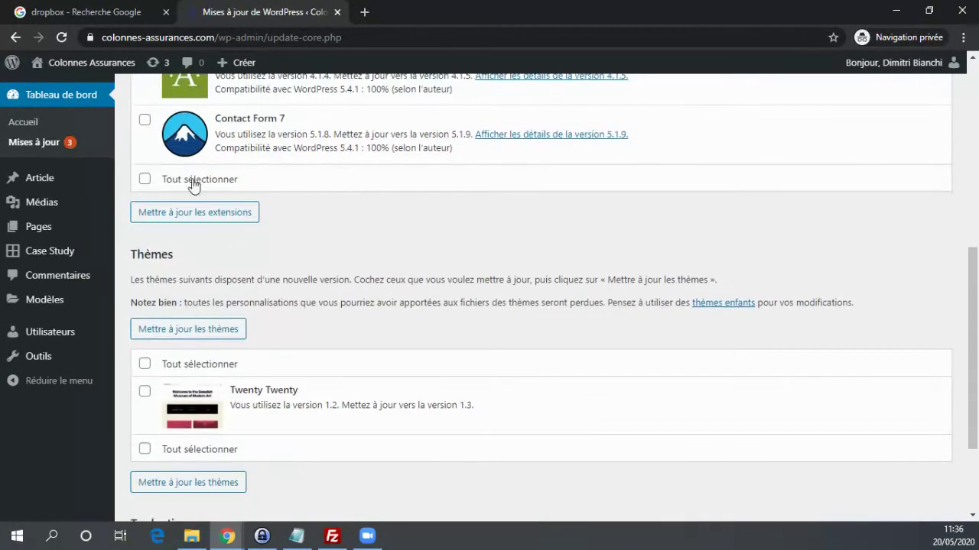
scroll(229, 176, "up", 1)
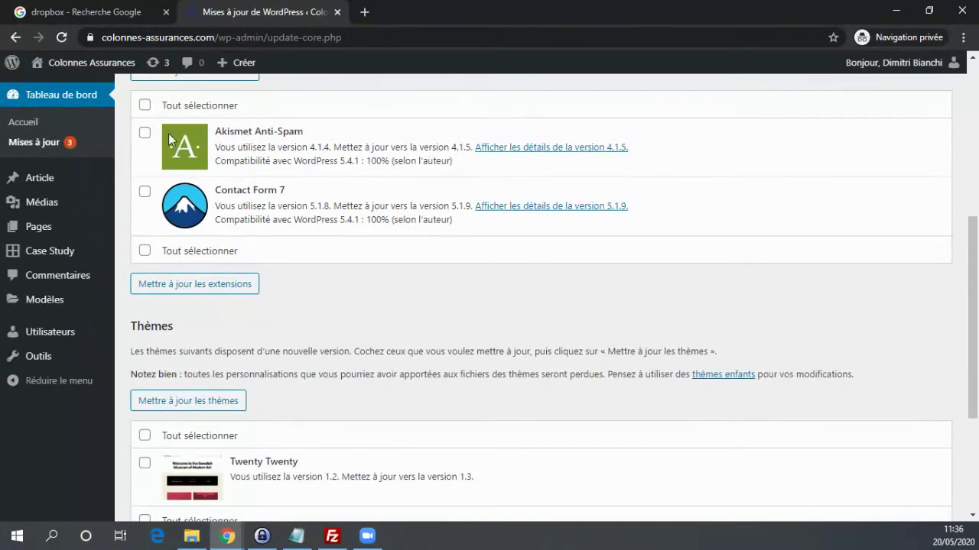
scroll(219, 219, "down", 3)
scroll(224, 258, "up", 7)
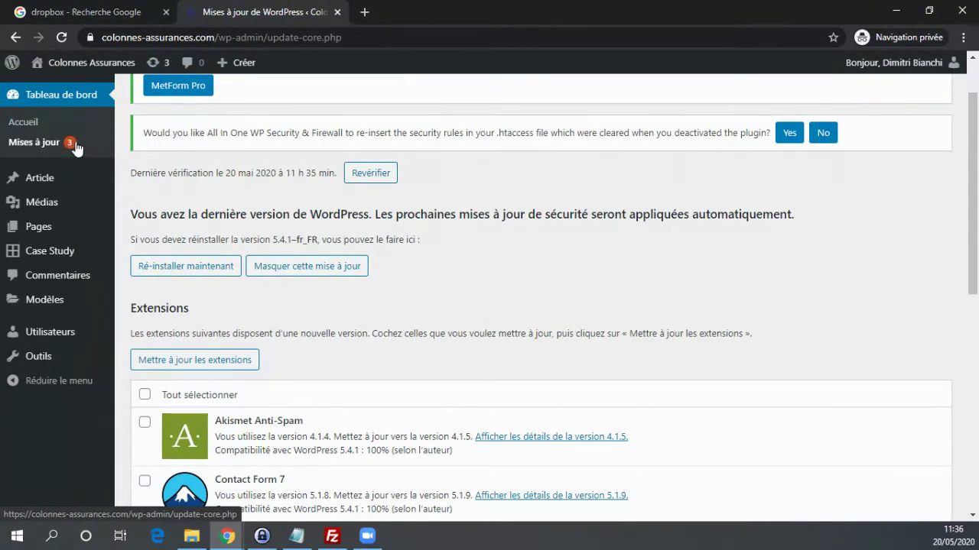
Review the WordPress version notice and the extension and theme update sections again without launching any update.
scroll(280, 320, "down", 2)
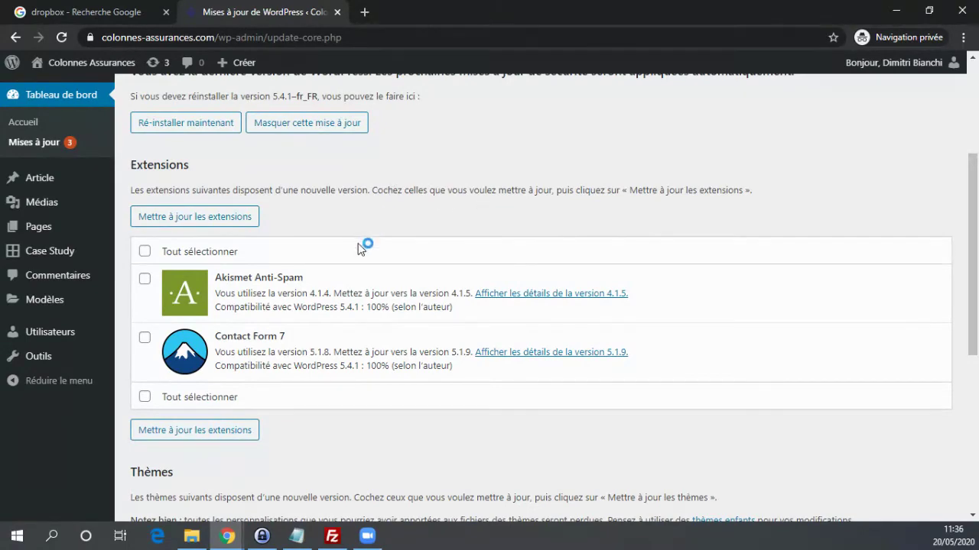
scroll(366, 243, "up", 5)
scroll(367, 263, "down", 2)
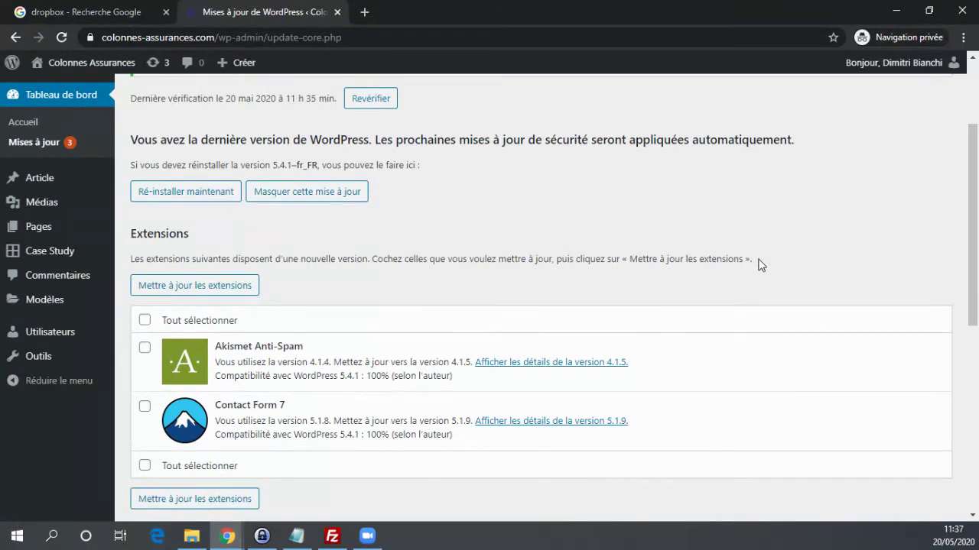
scroll(338, 272, "down", 2)
scroll(354, 284, "up", 1)
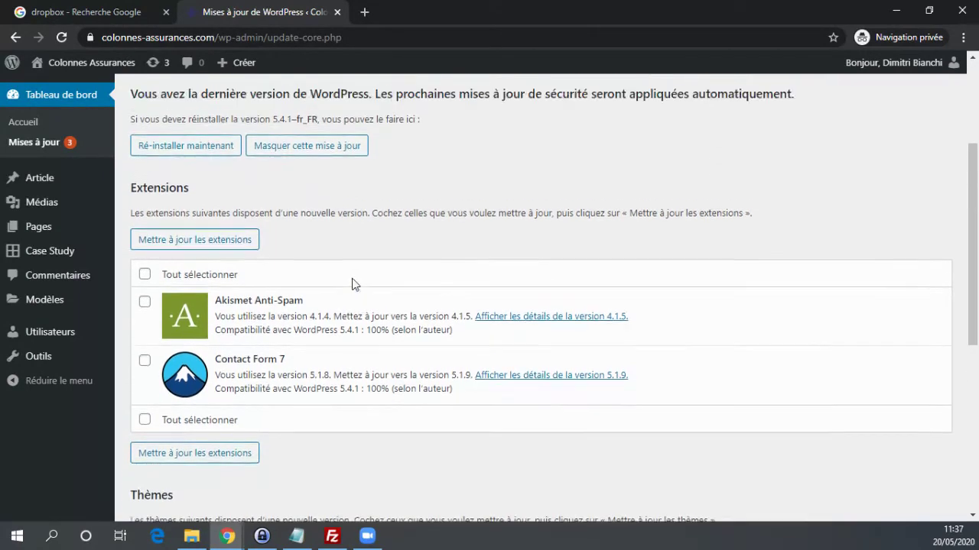
scroll(359, 280, "up", 5)
scroll(381, 280, "down", 10)
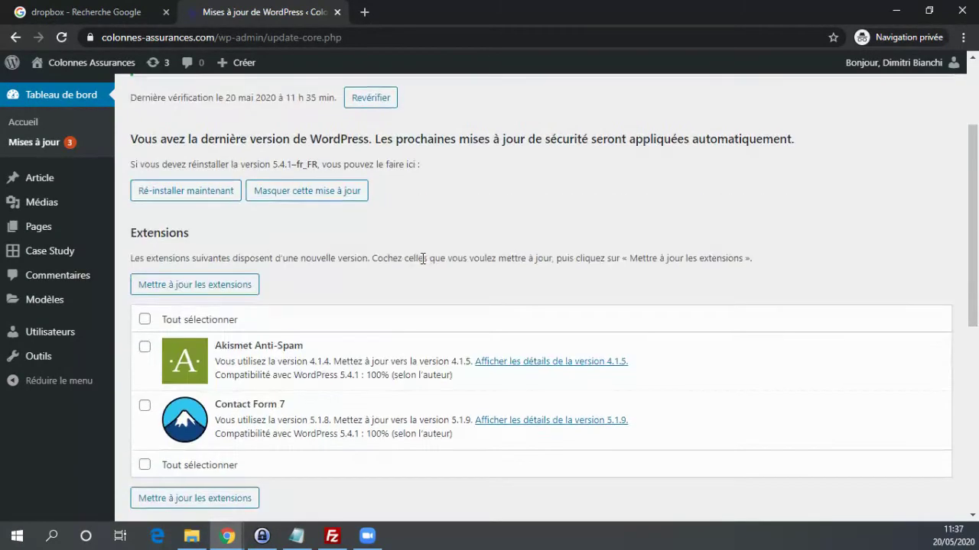
scroll(407, 306, "down", 1)
scroll(374, 357, "up", 10)
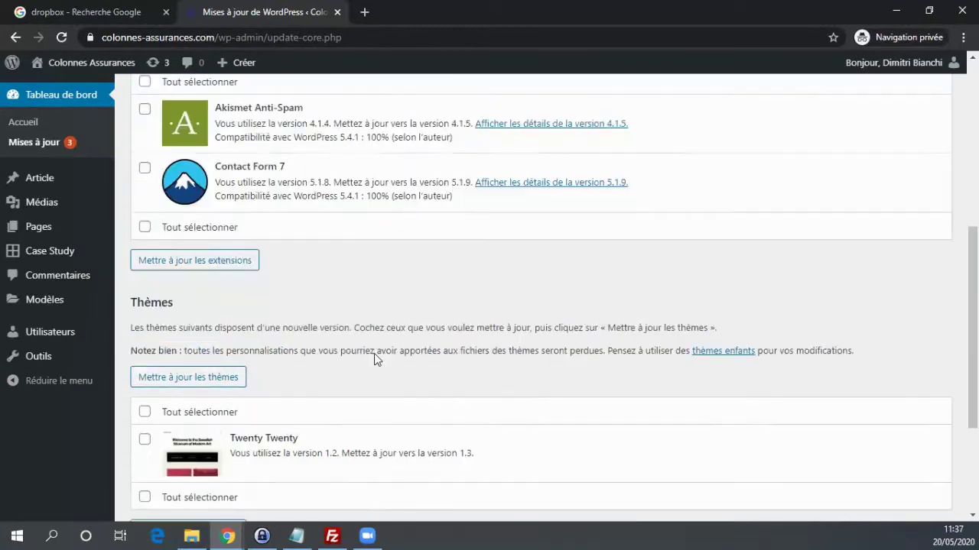
scroll(384, 299, "down", 1)
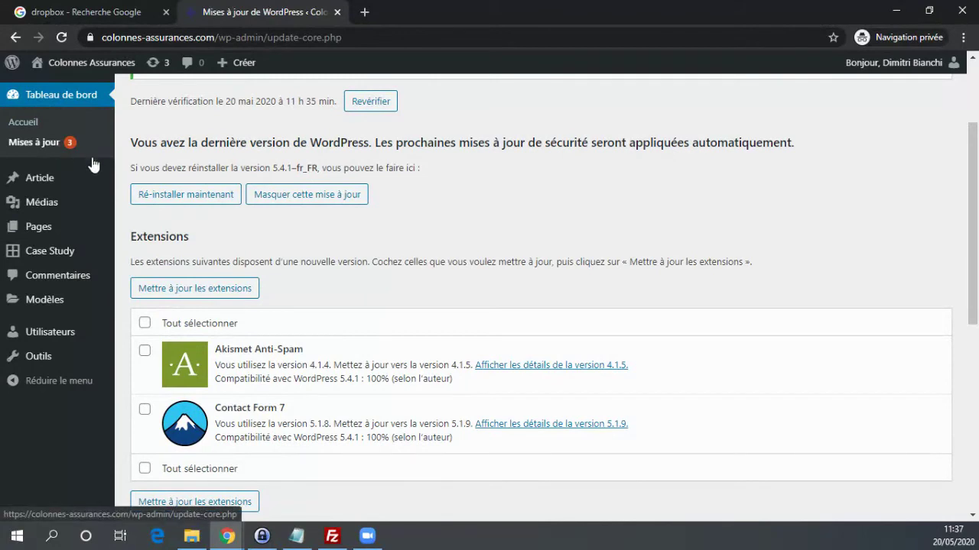
Display the list of all users and start adding a new user to the site.
left_click(53, 313)
mouse_move(53, 342)
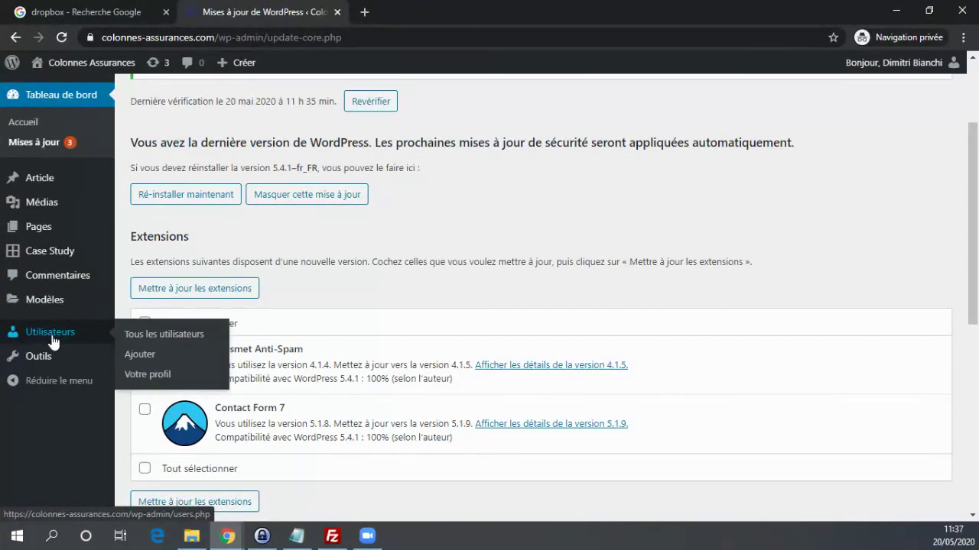
left_click(53, 337)
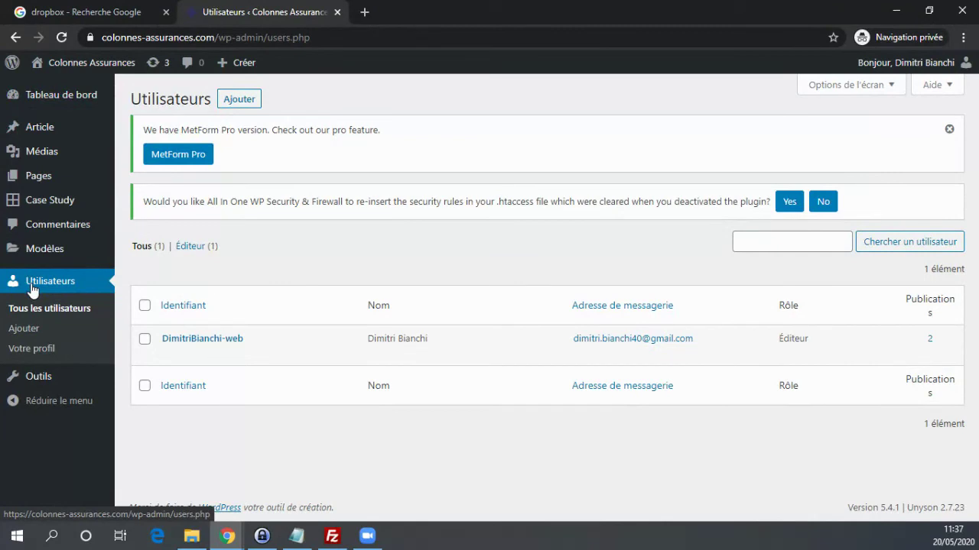
left_click(247, 103)
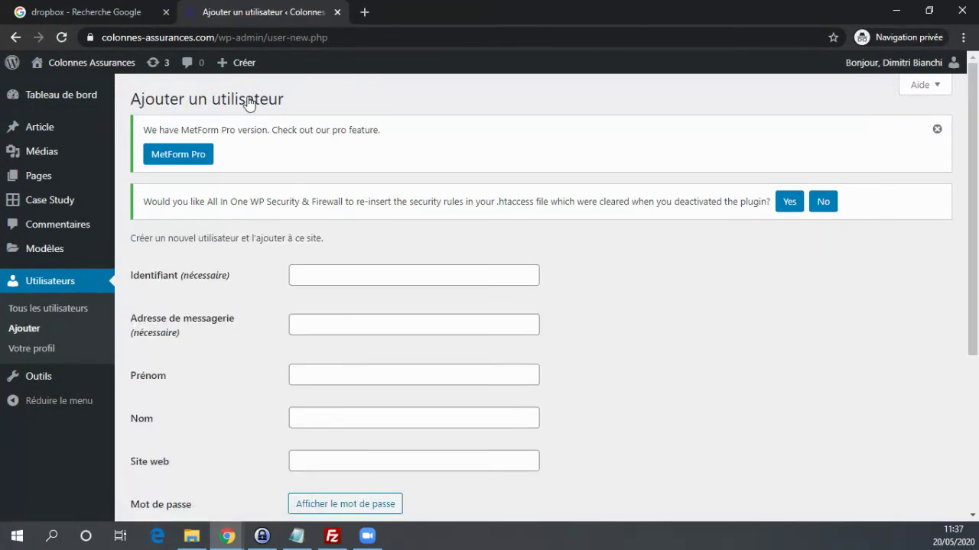
Look through the new-user form, checking the empty username and e-mail fields, and reveal the generated password.
scroll(360, 192, "down", 1)
left_click(317, 202)
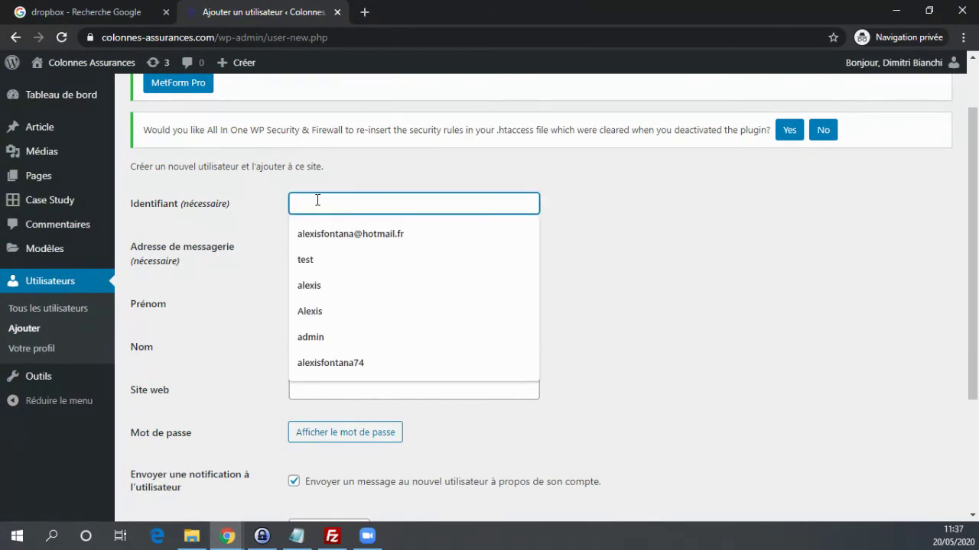
scroll(742, 266, "down", 1)
scroll(645, 242, "up", 1)
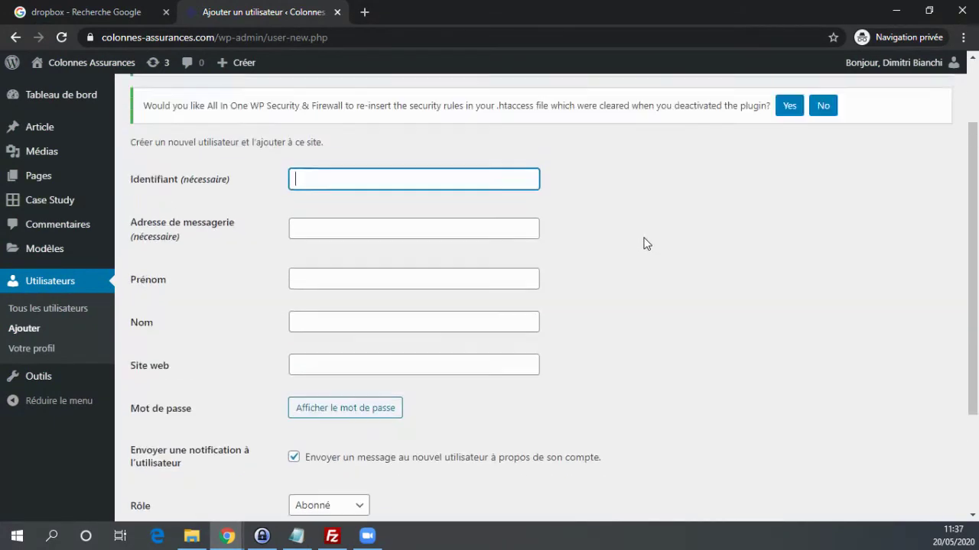
left_click(331, 257)
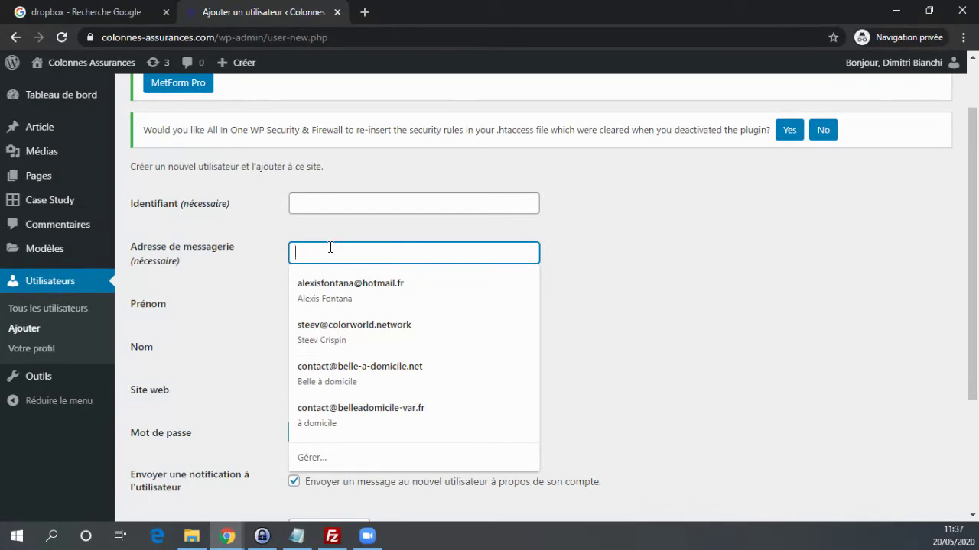
left_click(629, 247)
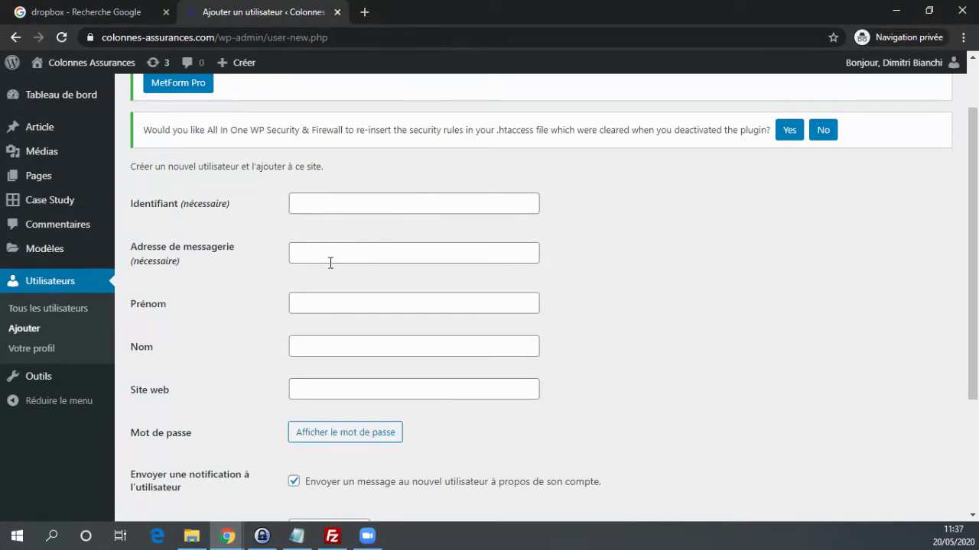
scroll(336, 290, "down", 2)
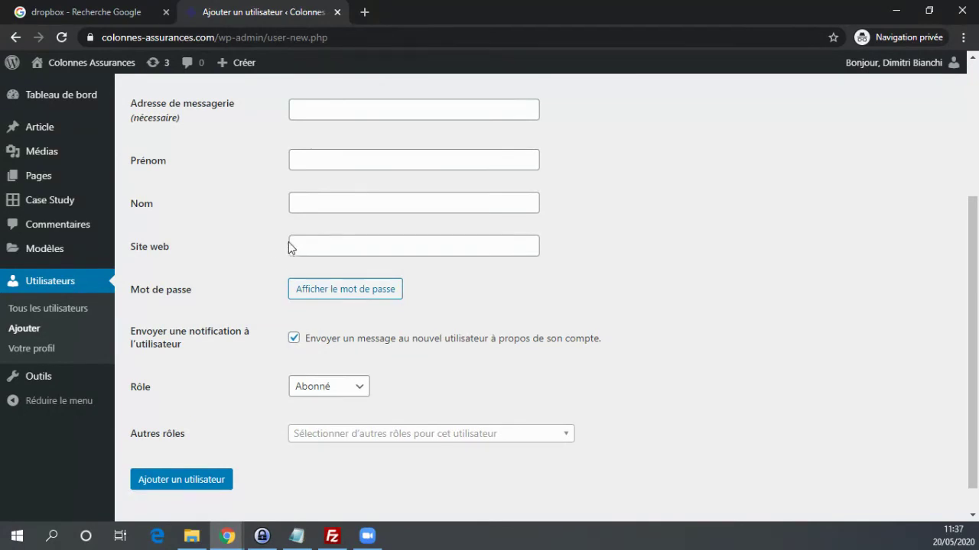
left_click(317, 290)
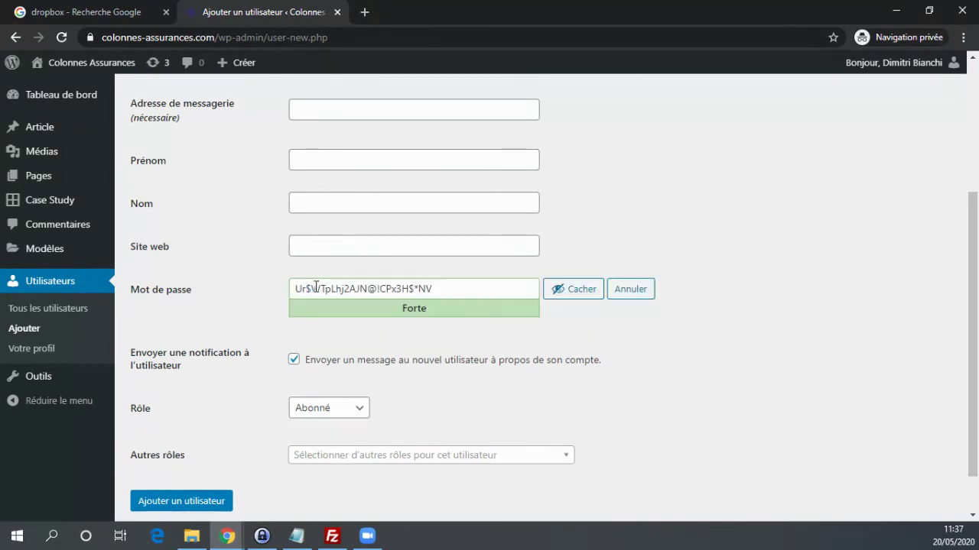
Cancel the generated password entry and look over the new user's notification and role settings.
left_click(641, 292)
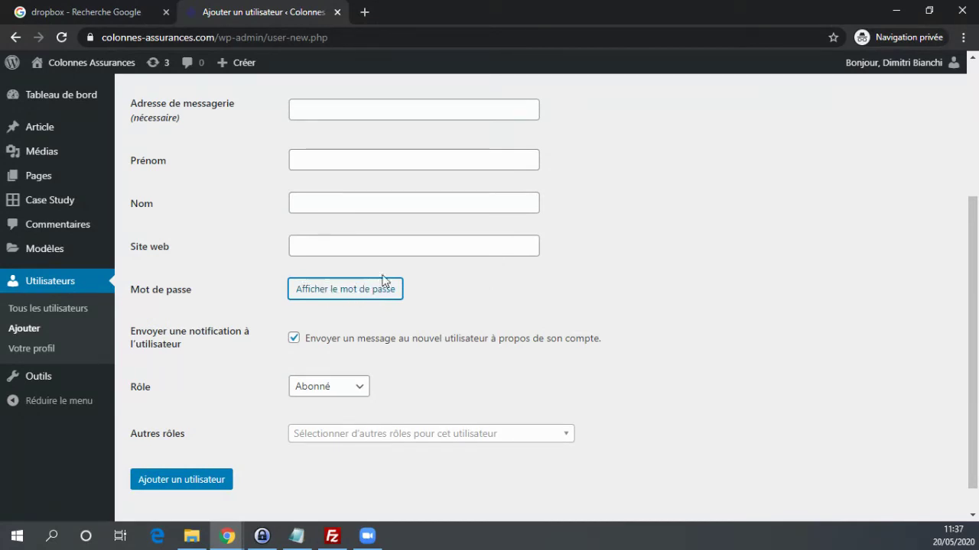
scroll(366, 302, "down", 1)
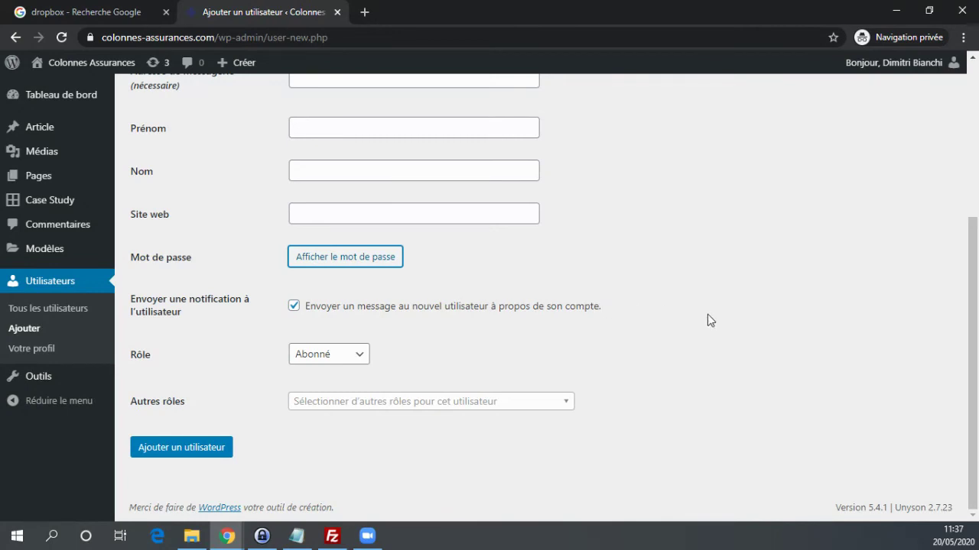
scroll(707, 319, "up", 3)
scroll(711, 315, "down", 2)
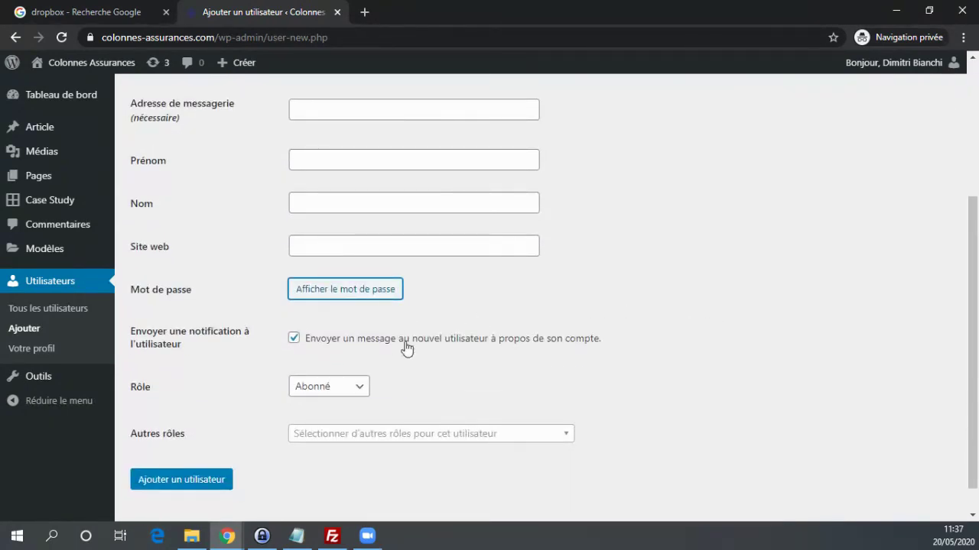
scroll(360, 358, "down", 1)
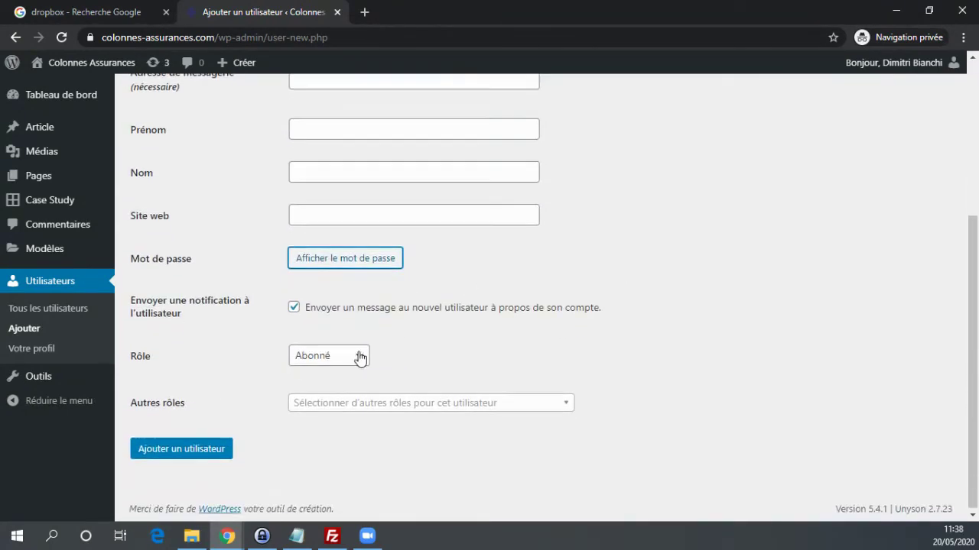
Set the new user's role to Éditeur and check the choices for additional roles.
left_click(340, 356)
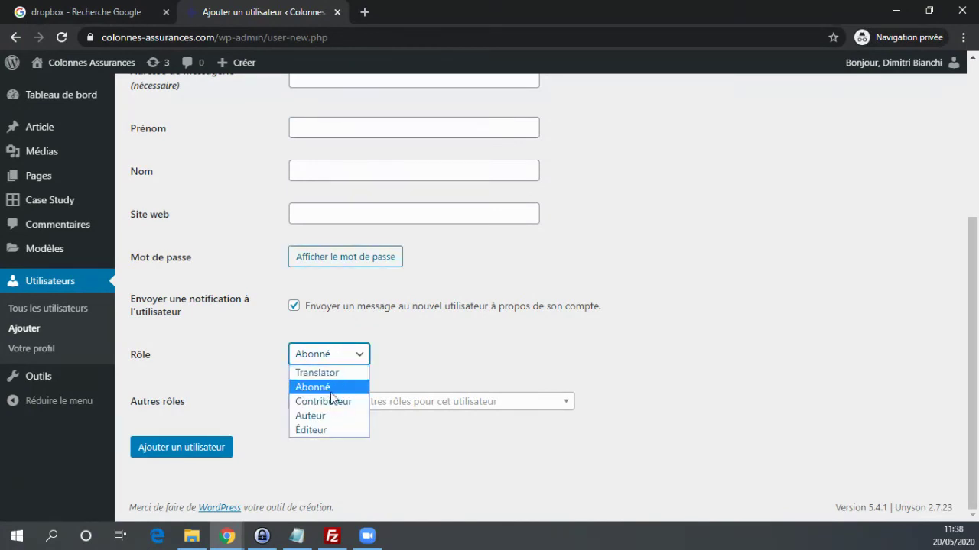
left_click(317, 432)
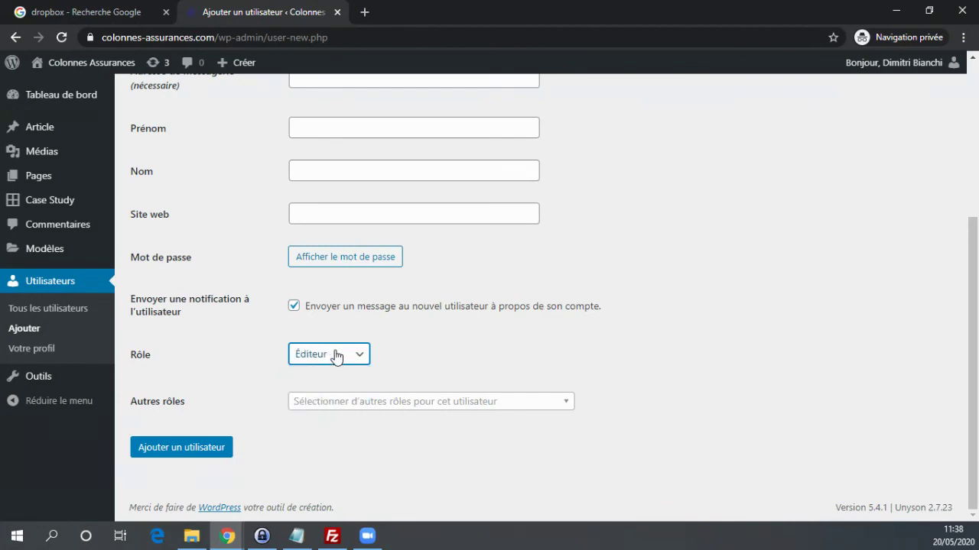
left_click(382, 401)
left_click(528, 361)
Look over the new-user form from the username field to its end, and return to the list of all users.
scroll(291, 401, "up", 4)
scroll(269, 284, "down", 1)
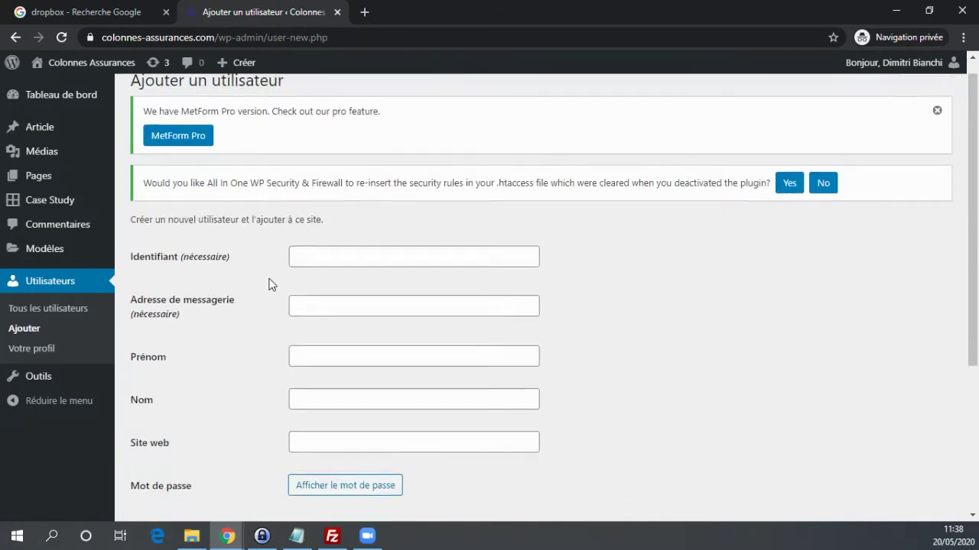
scroll(269, 285, "down", 3)
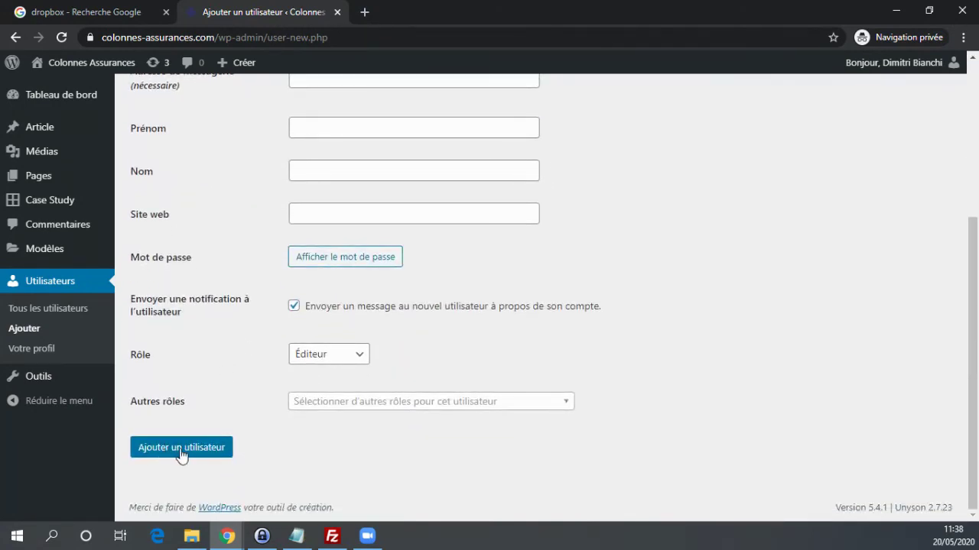
left_click(58, 312)
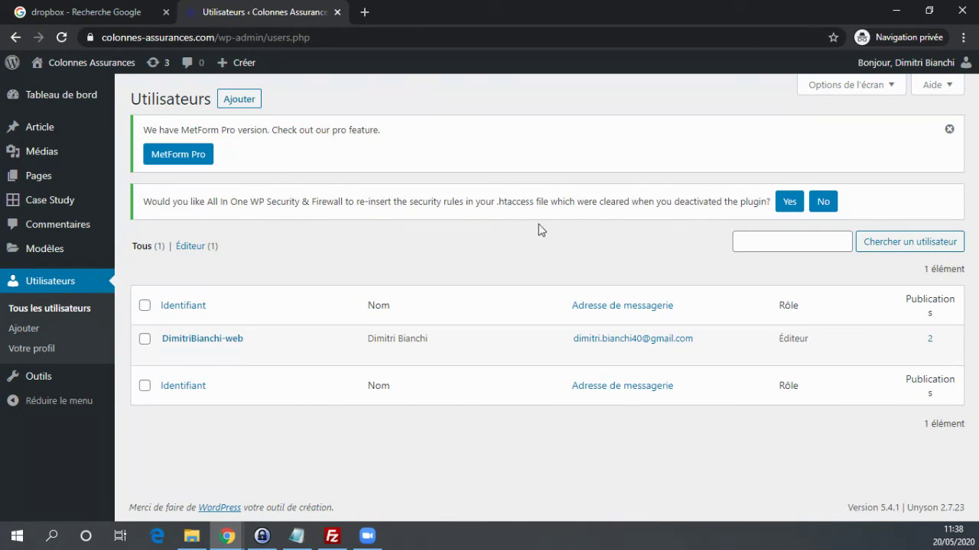
mouse_move(31, 102)
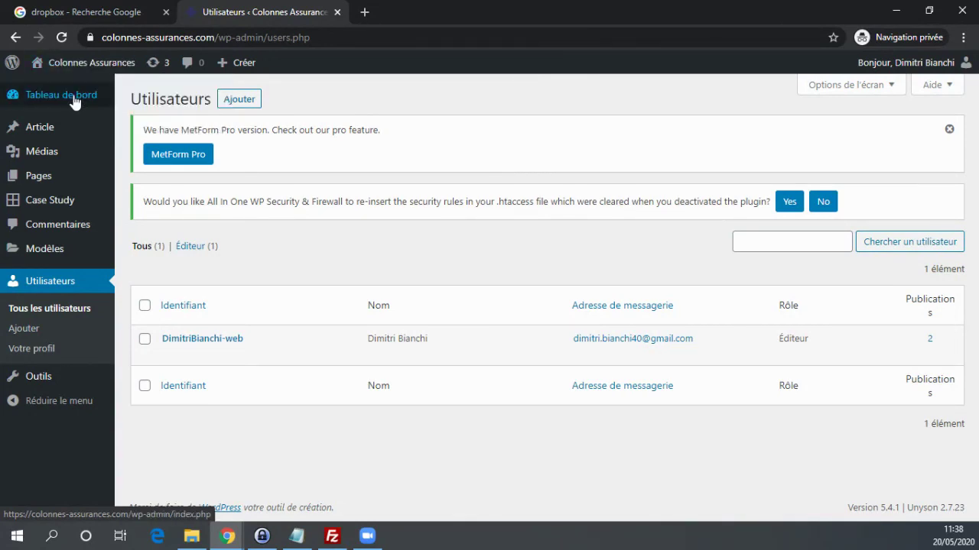
mouse_move(35, 155)
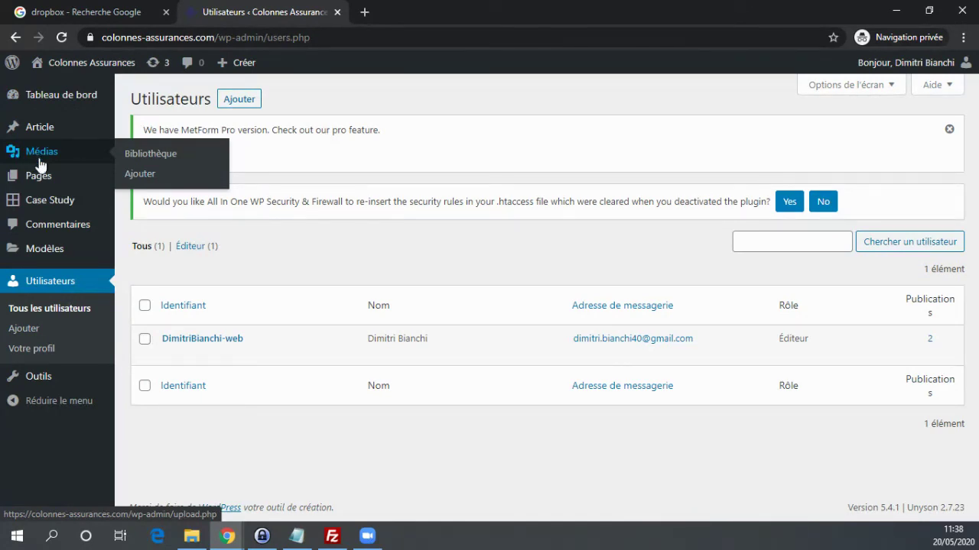
mouse_move(40, 177)
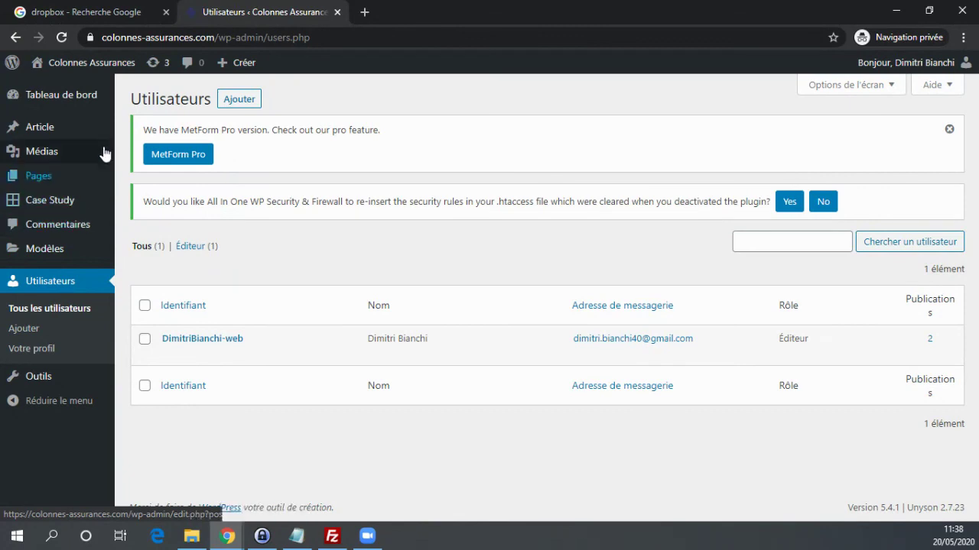
mouse_move(88, 104)
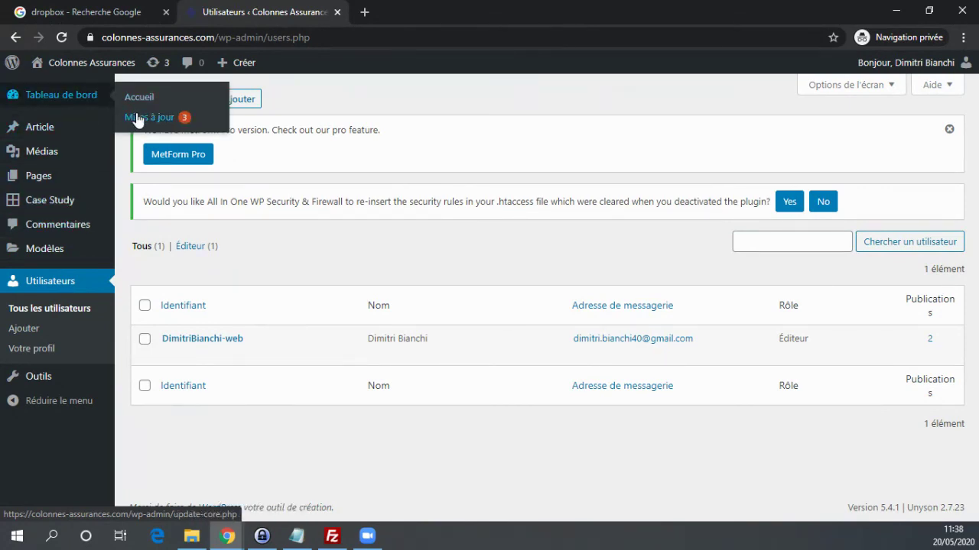